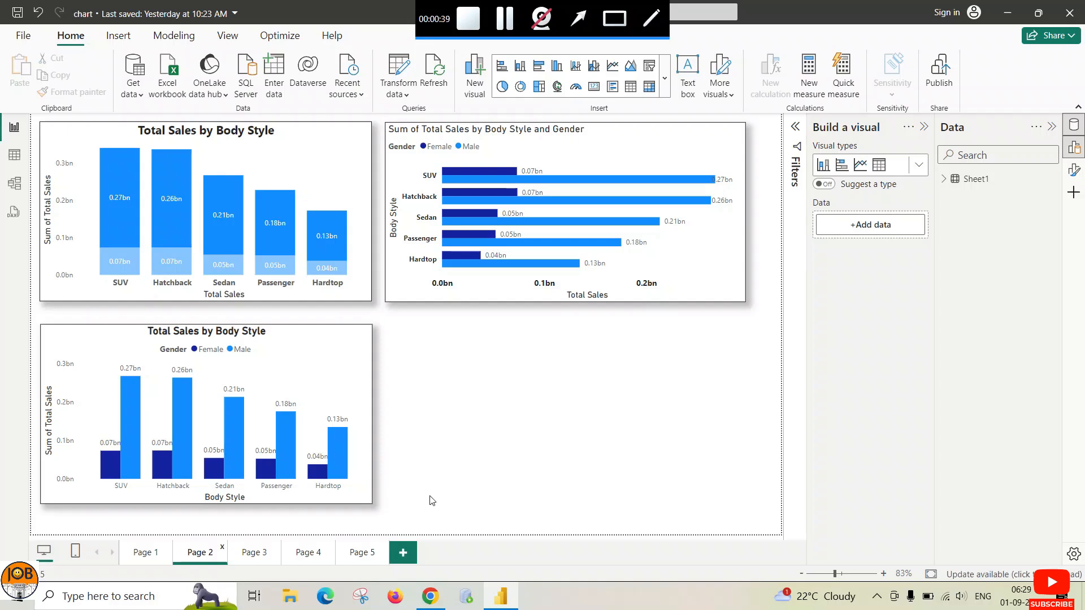
Add a new report page and place a slightly enlarged, empty pie chart on its upper part.
left_click(403, 553)
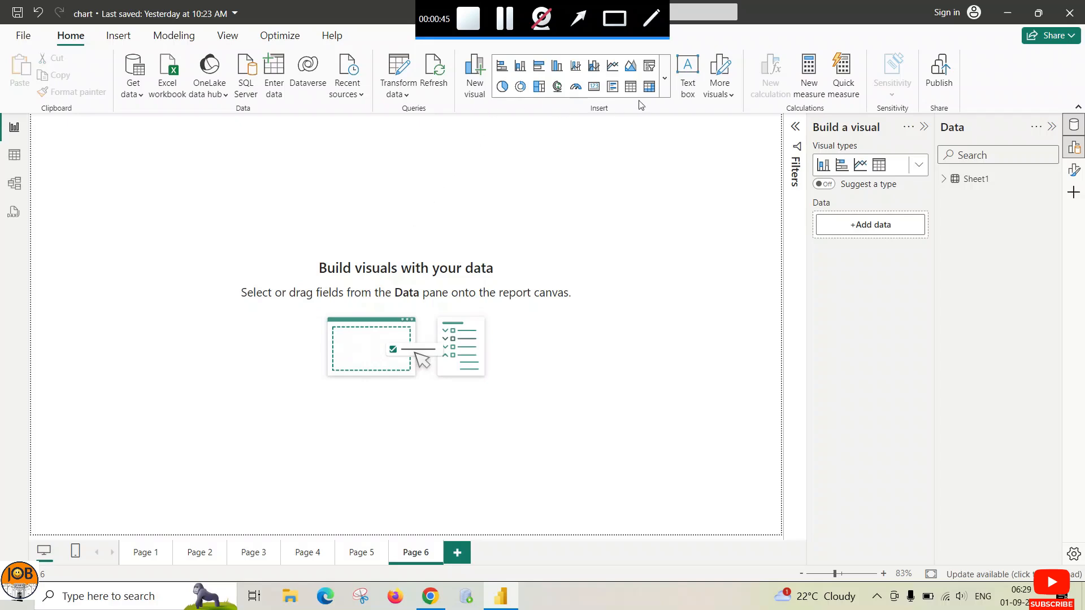
left_click(503, 87)
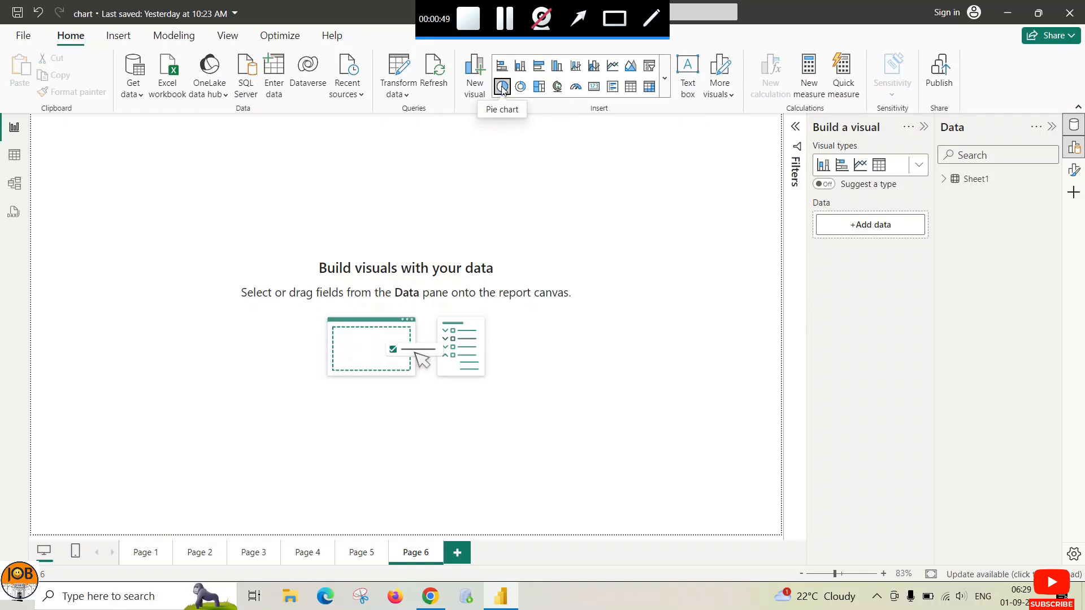
left_click_drag(131, 146, 279, 161)
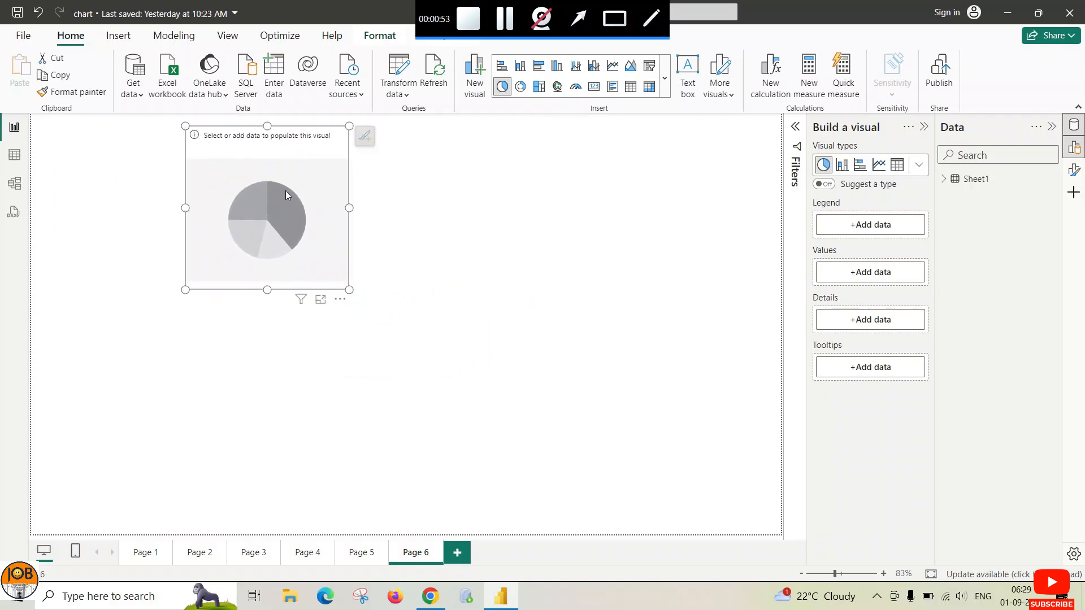
left_click_drag(346, 205, 390, 209)
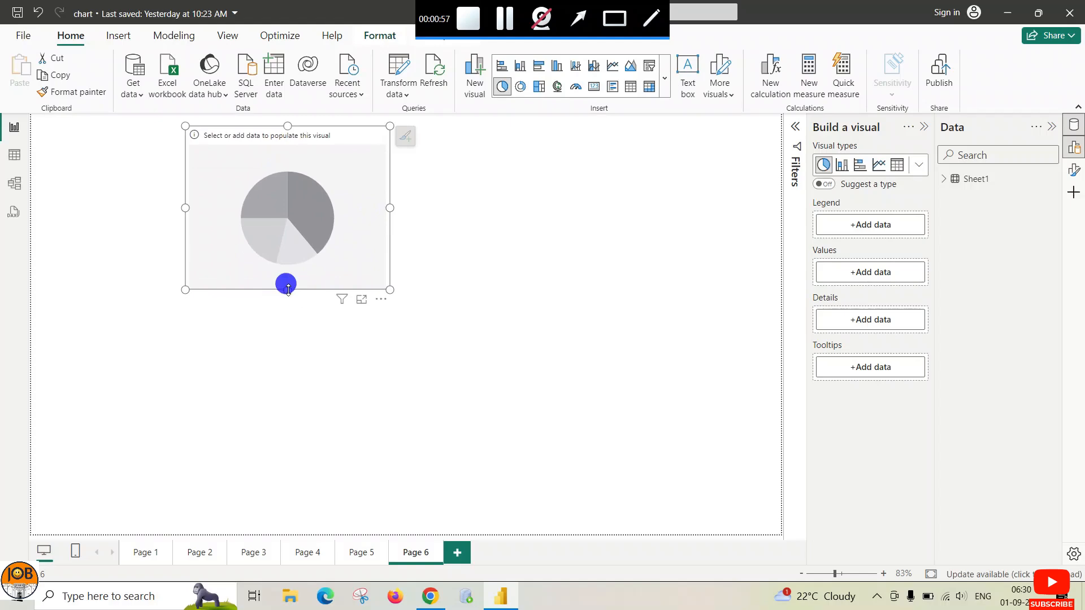
mouse_move(289, 288)
left_mouse_down()
mouse_move(290, 311)
mouse_move(291, 295)
left_mouse_up()
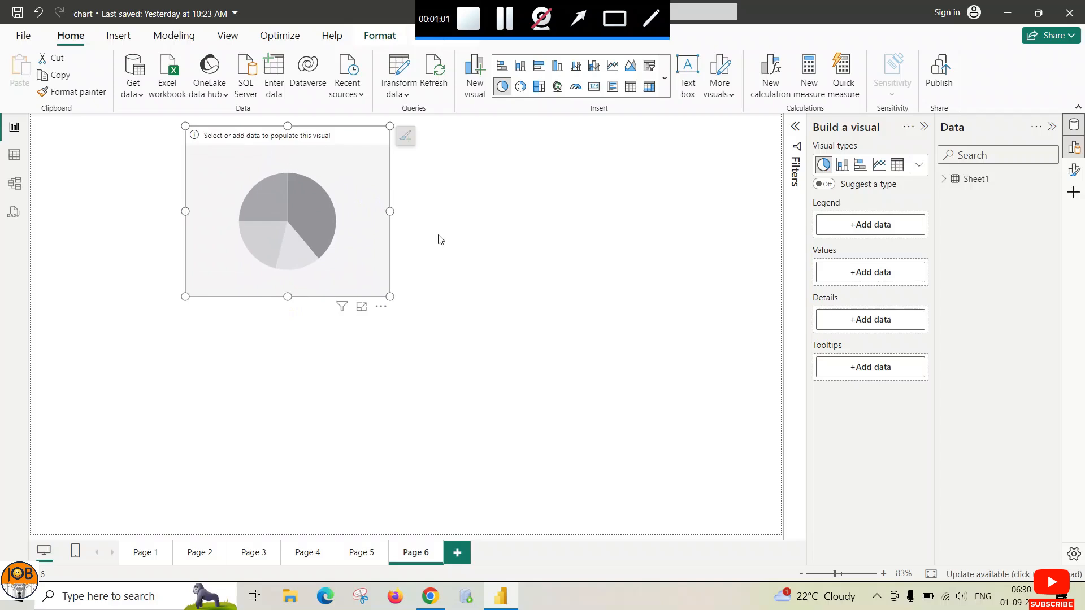
Assign Dealer_Region as the pie chart's legend and Total Sales as its values.
left_click(863, 236)
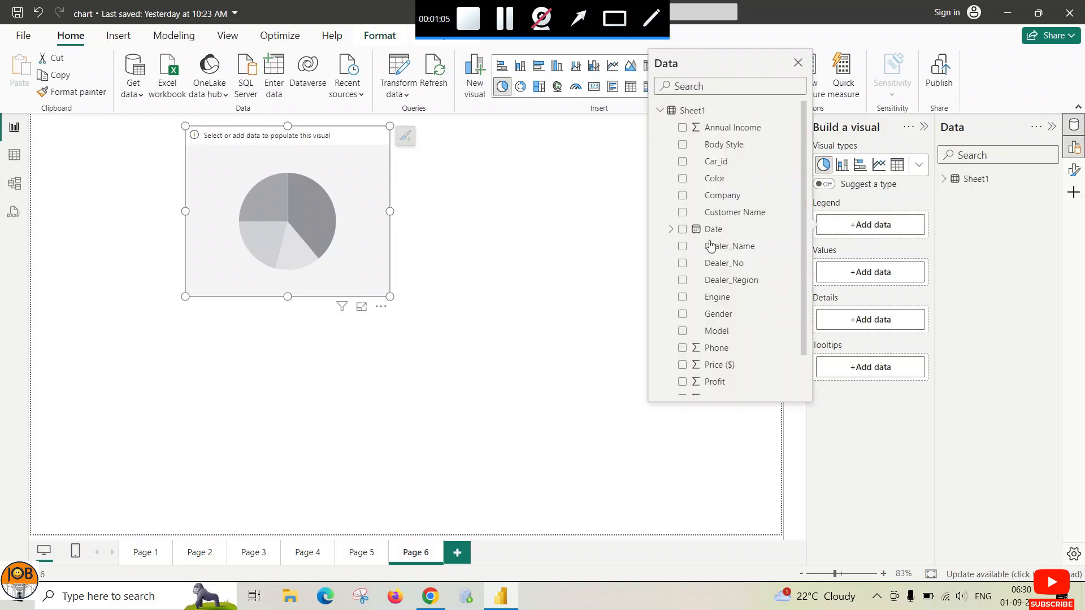
scroll(699, 275, "down", 2)
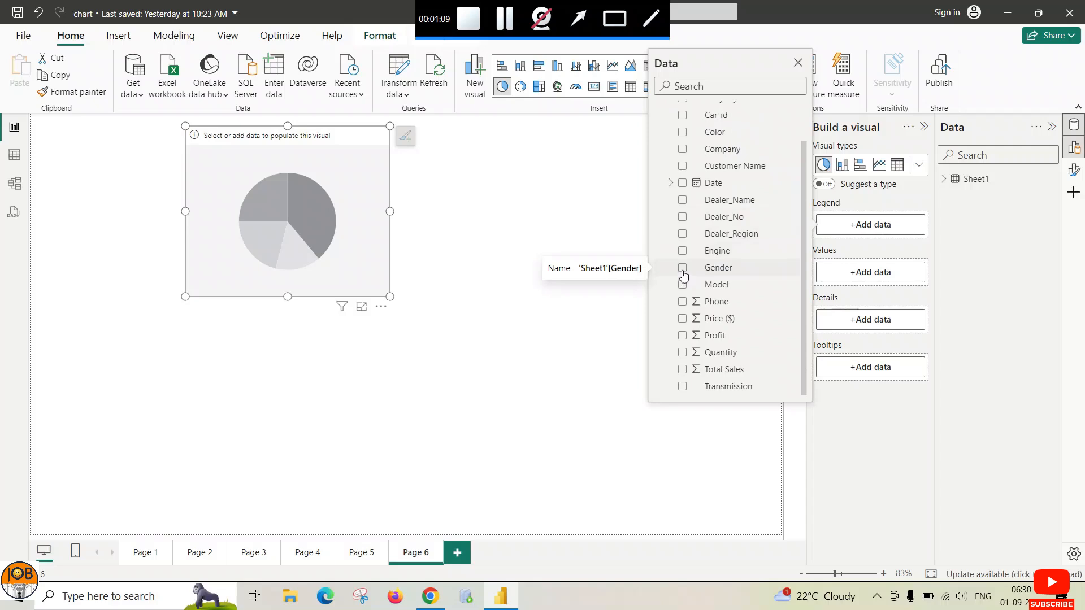
left_click(682, 234)
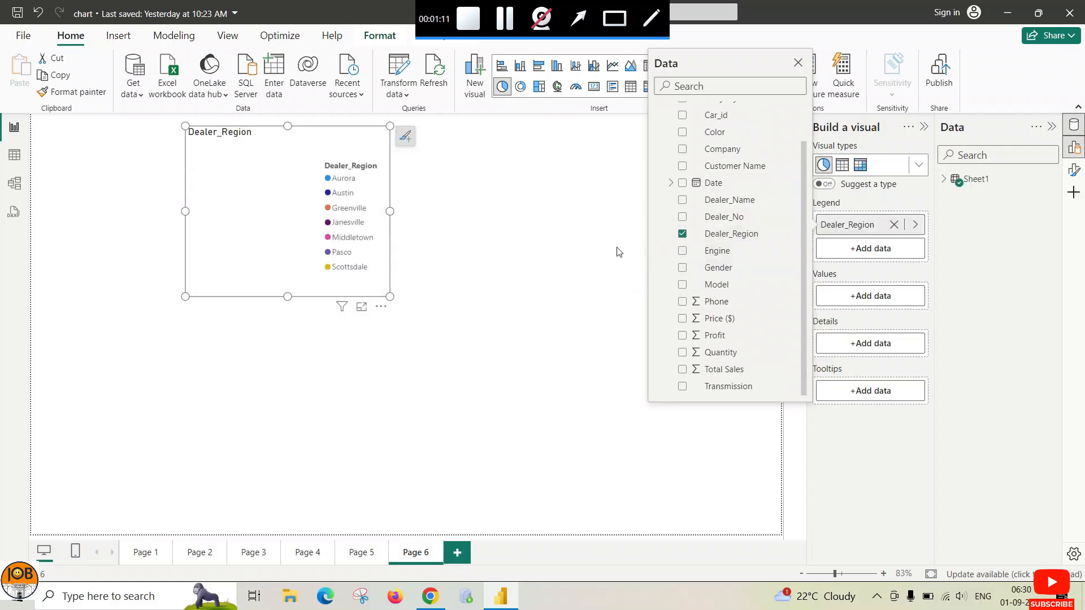
left_click(855, 299)
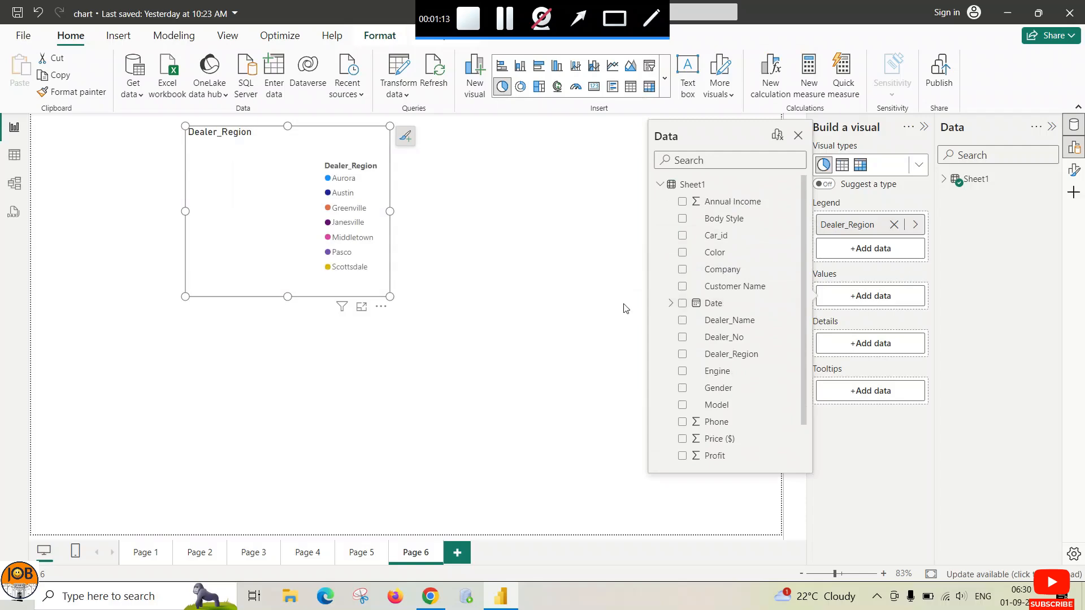
scroll(679, 309, "down", 1)
left_click(683, 441)
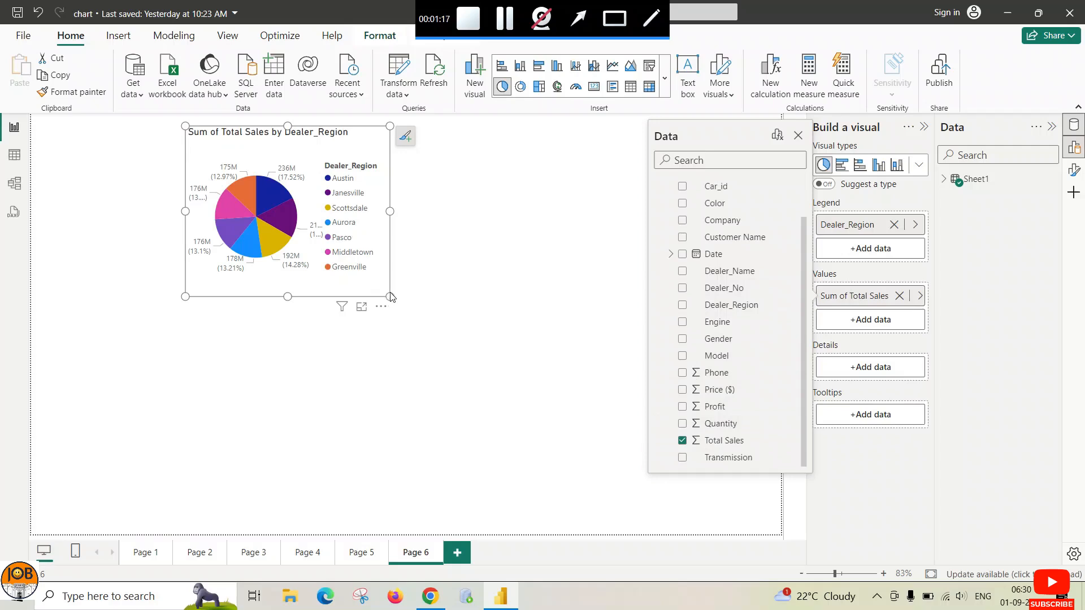
Enlarge the pie chart in both directions and widen it so the slice labels have more room.
left_click(389, 215)
left_click_drag(390, 296, 523, 406)
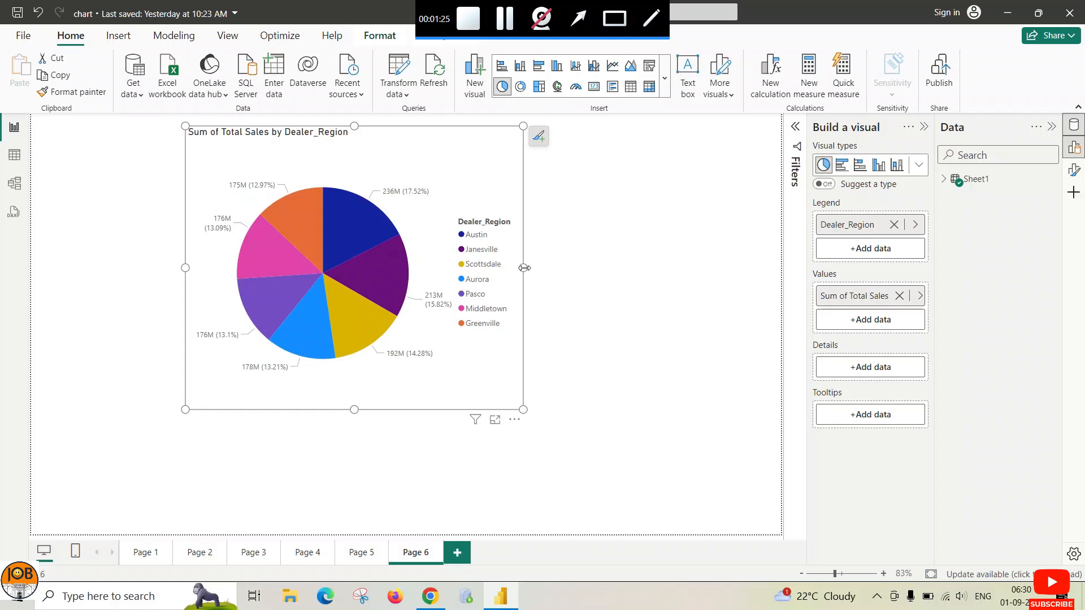
left_click_drag(523, 268, 571, 269)
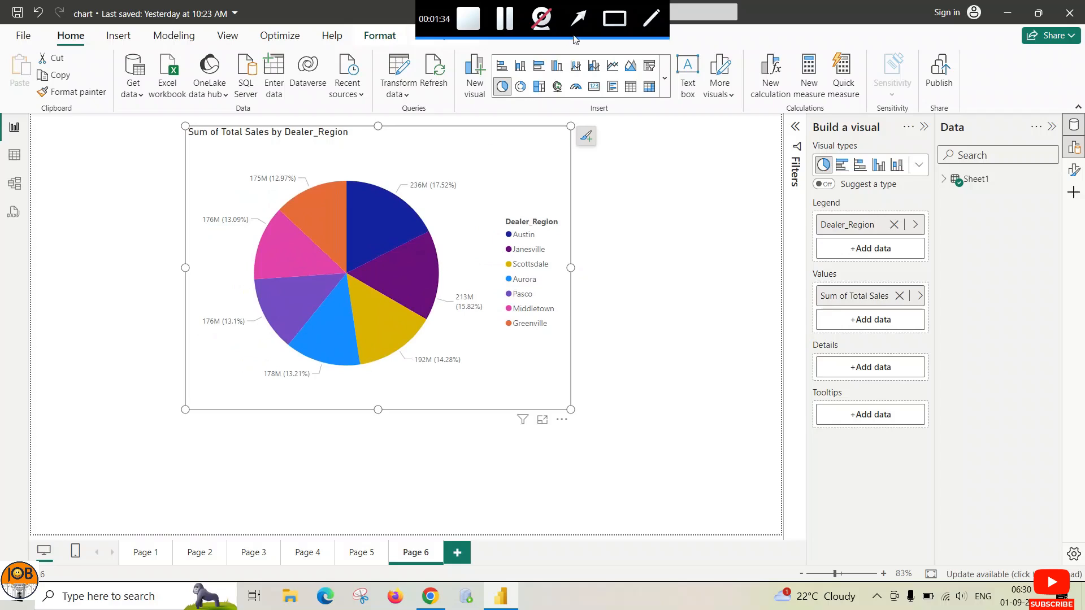
left_click(578, 18)
left_click_drag(498, 106, 394, 202)
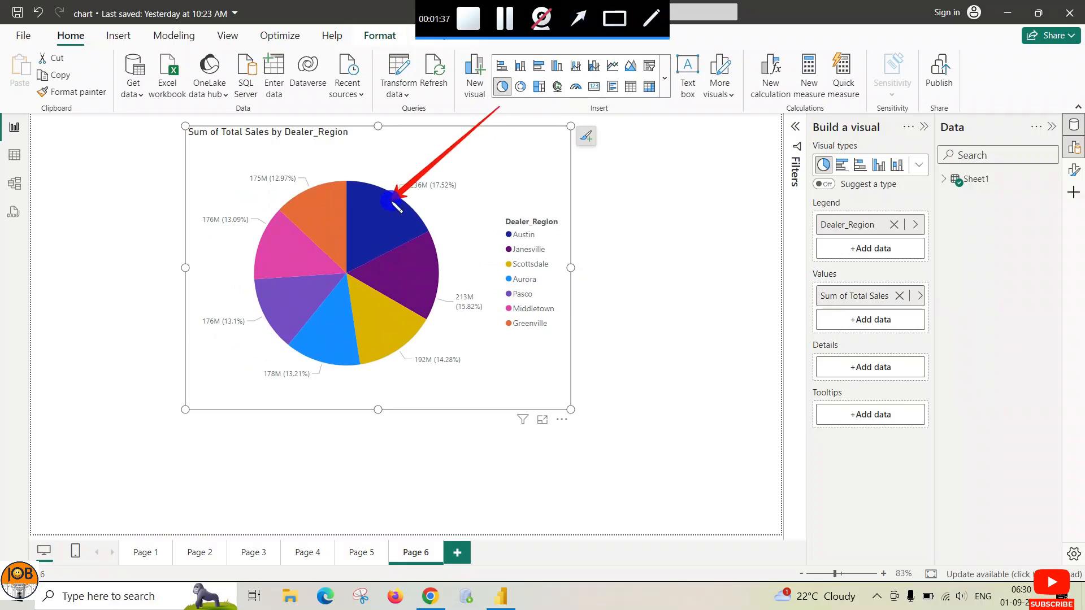
key("Escape")
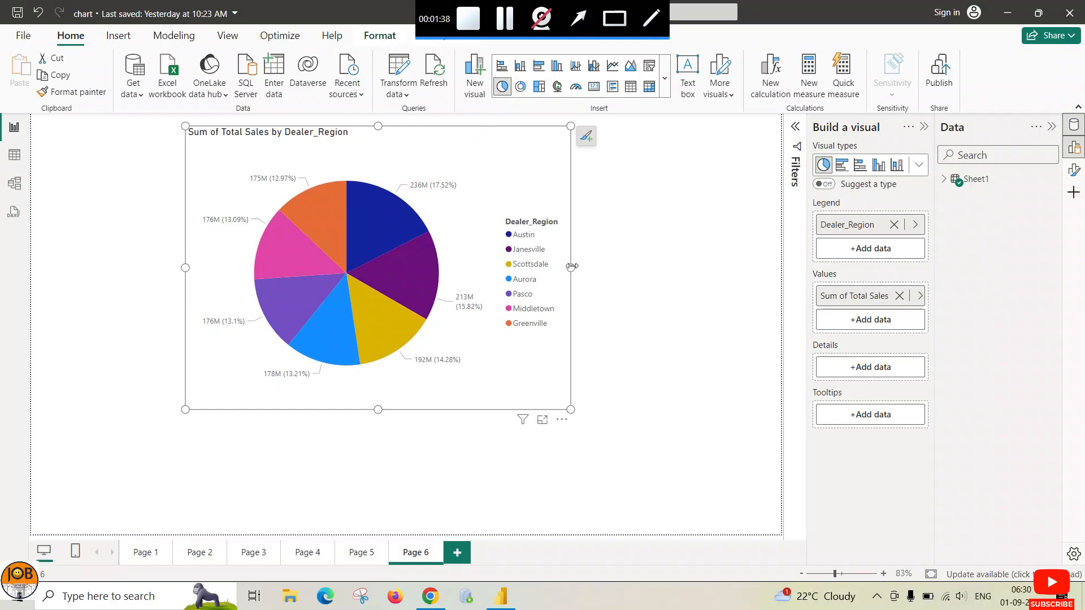
Resize the pie chart to about 750 wide by 509 high and display its formatting options.
left_click_drag(571, 266, 611, 266)
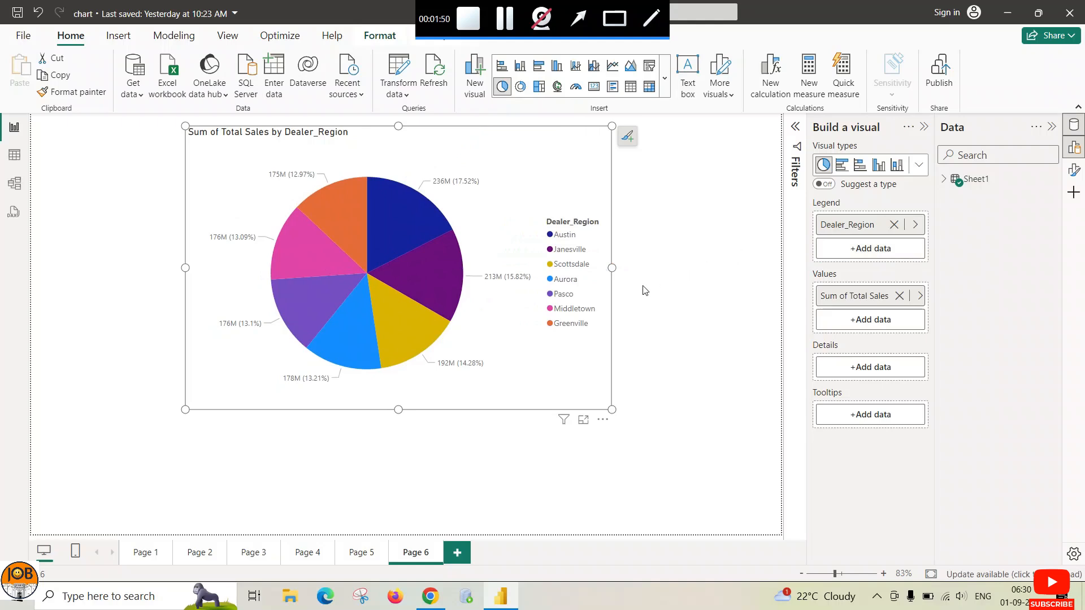
left_click(612, 407)
left_click_drag(611, 407, 605, 405)
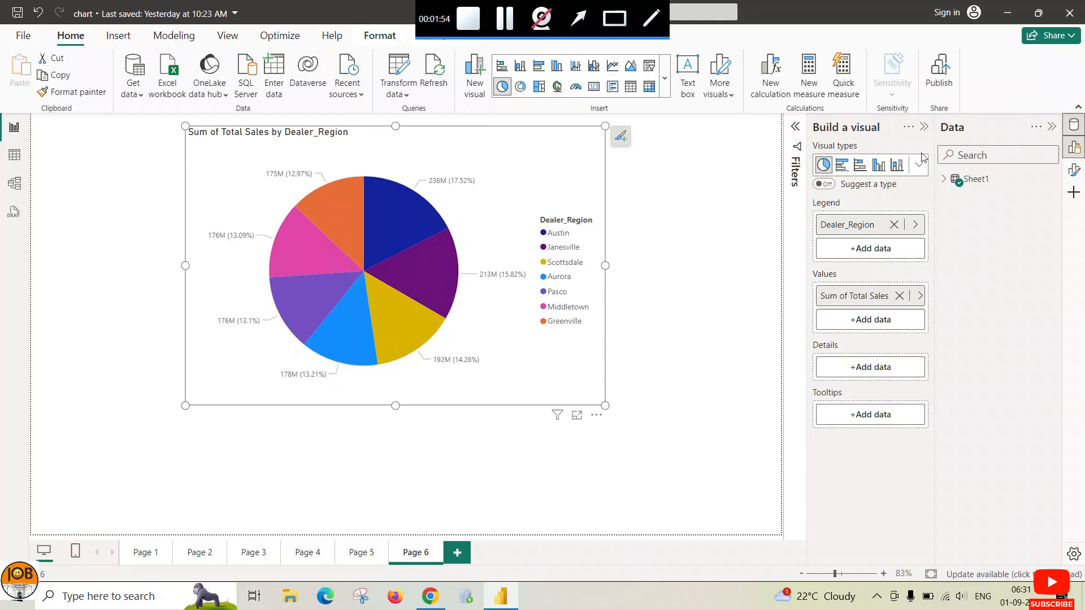
left_click(1073, 171)
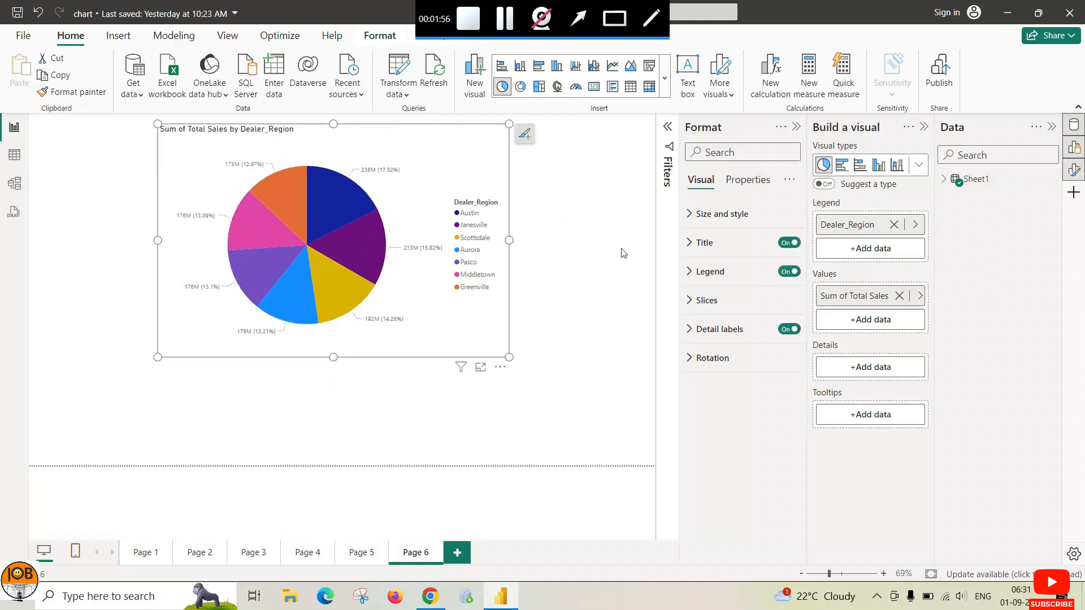
left_click_drag(508, 357, 524, 373)
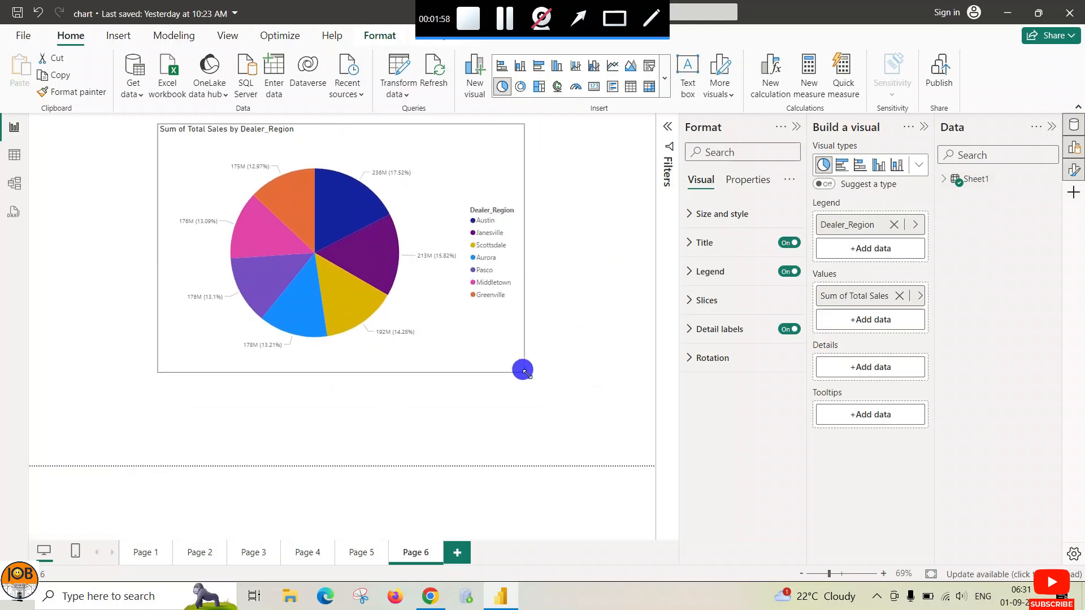
Turn on the visual border and the shadow in the pie chart's size and style settings.
left_click(688, 214)
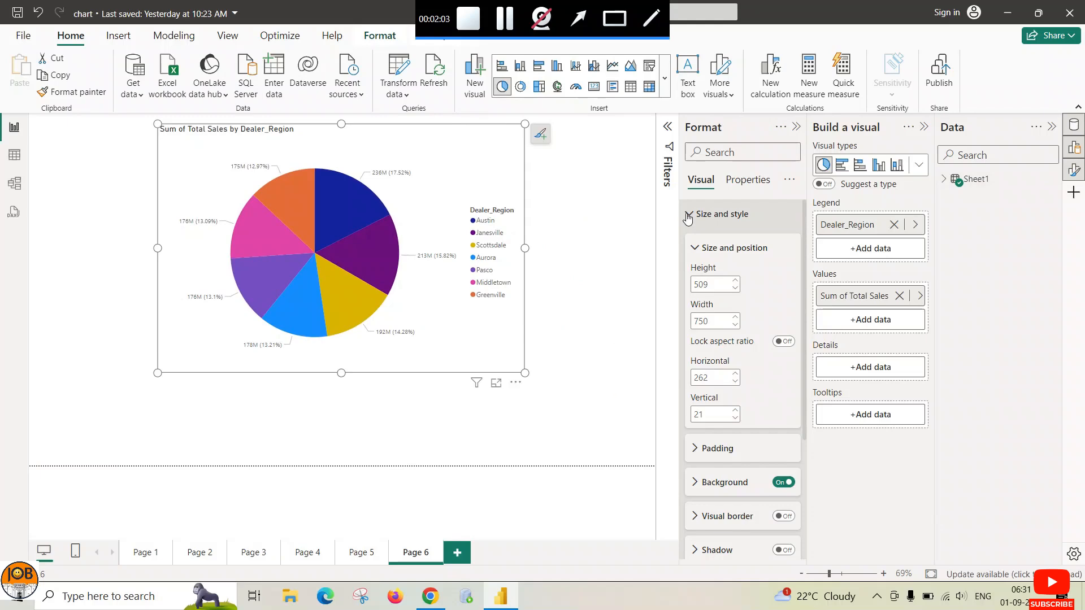
left_click(688, 215)
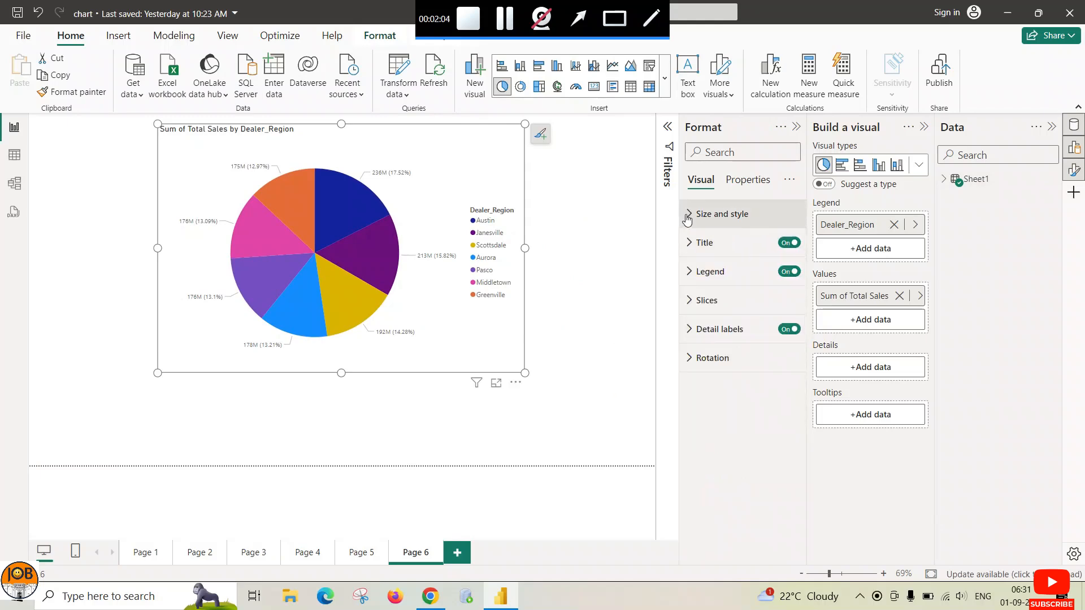
left_click(687, 216)
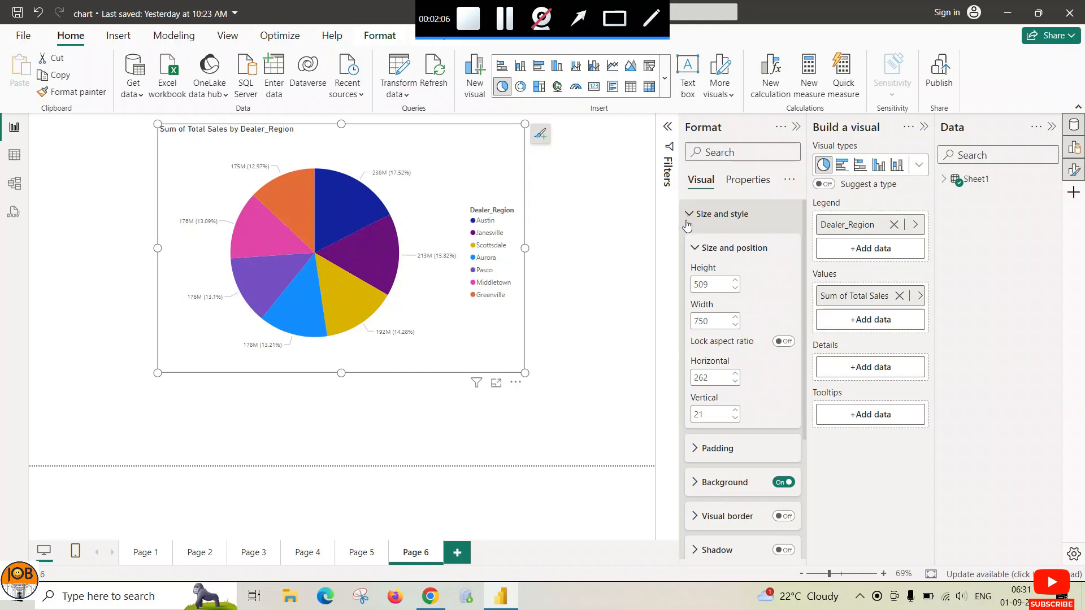
scroll(696, 418, "down", 1)
scroll(768, 424, "down", 3)
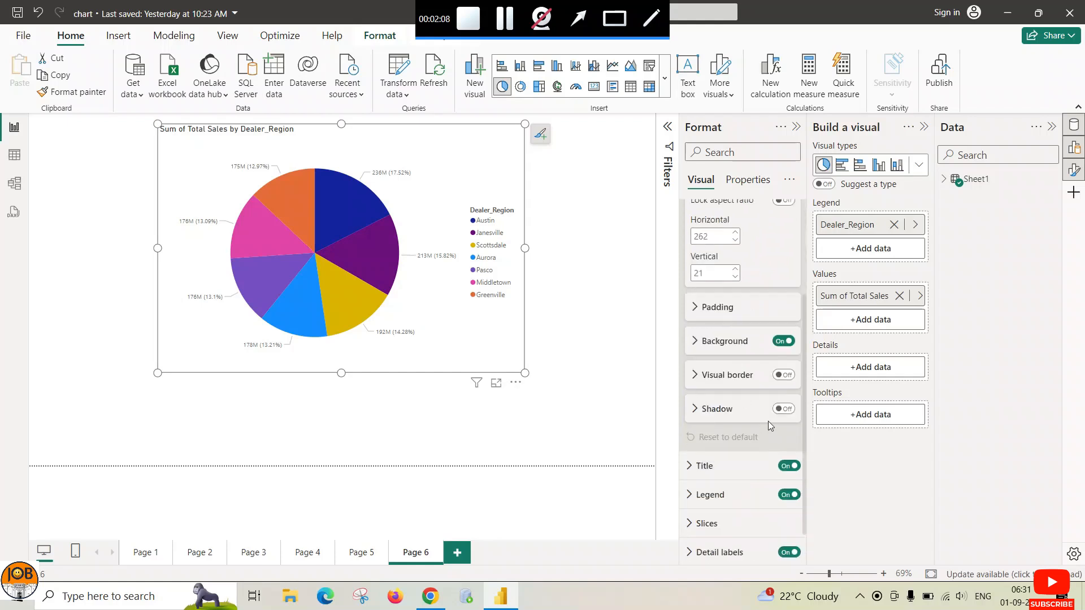
left_click(775, 375)
left_click(782, 409)
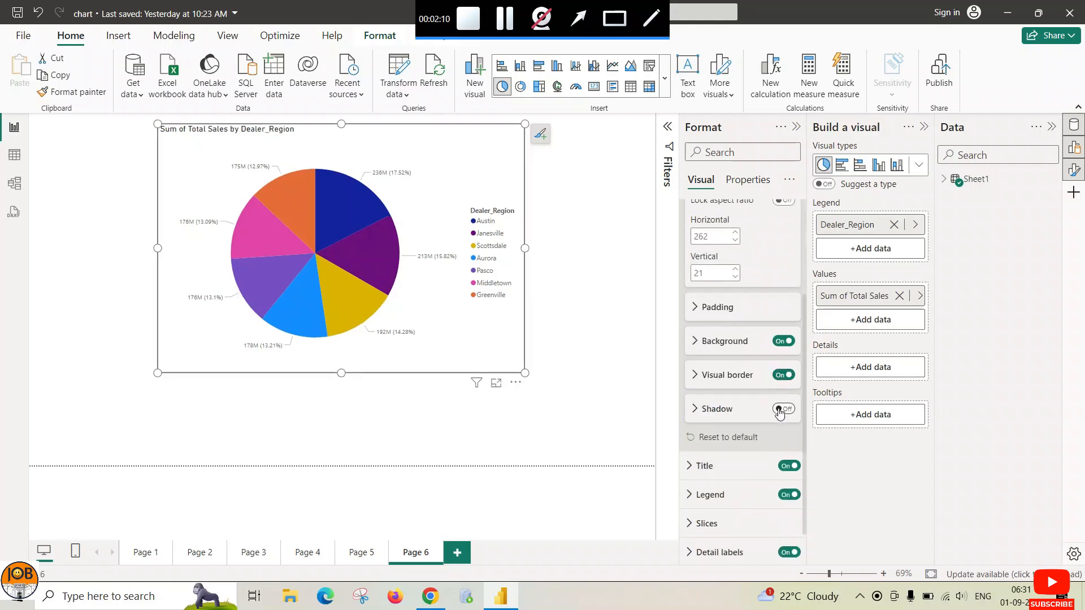
Give the pie chart a light orange background with 68% transparency.
left_click(696, 342)
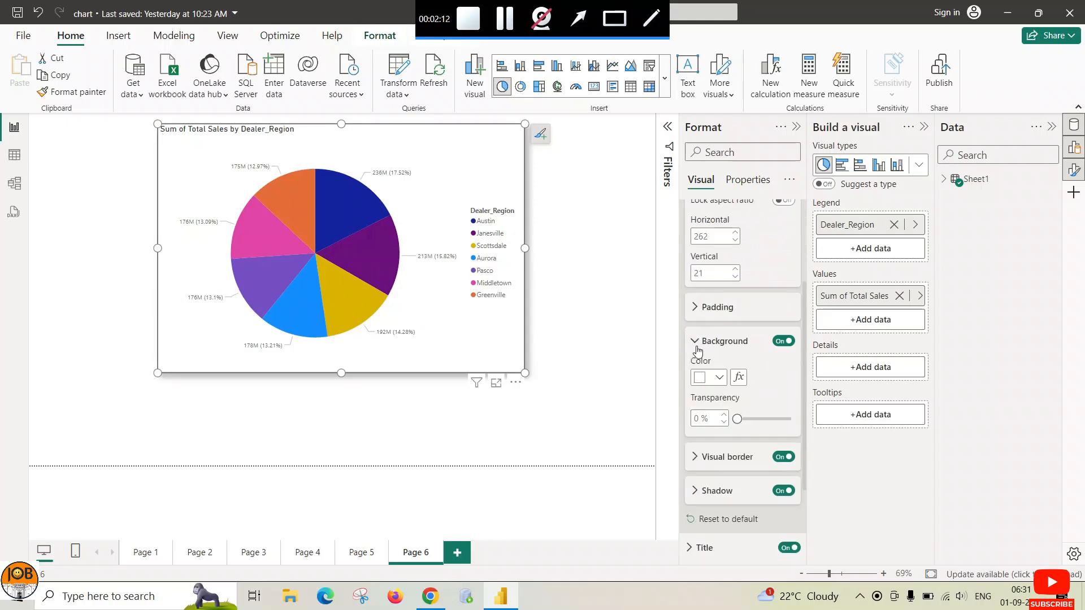
left_click(717, 378)
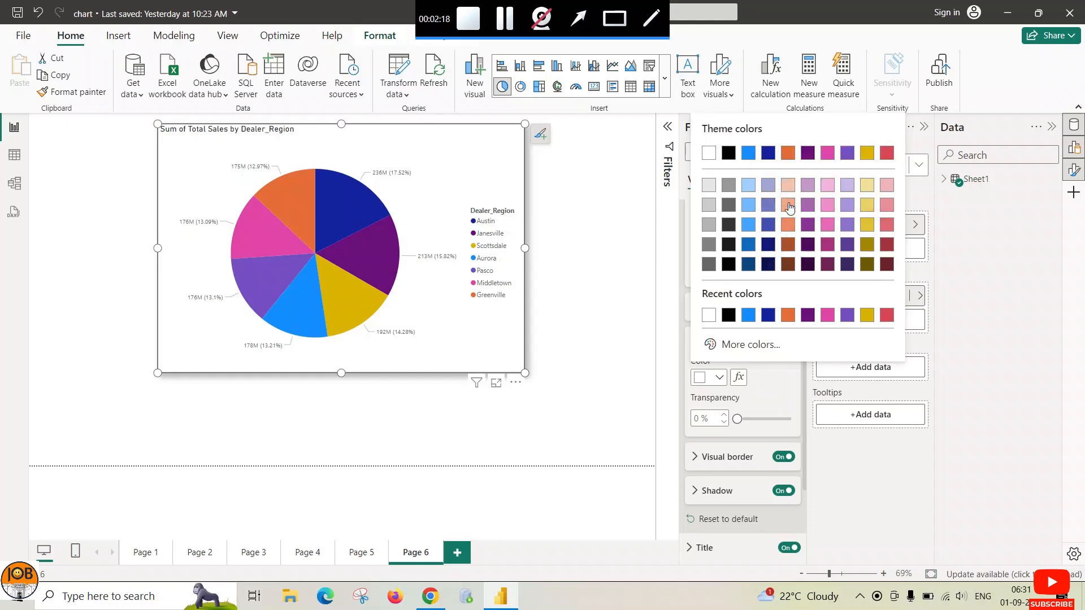
left_click(789, 188)
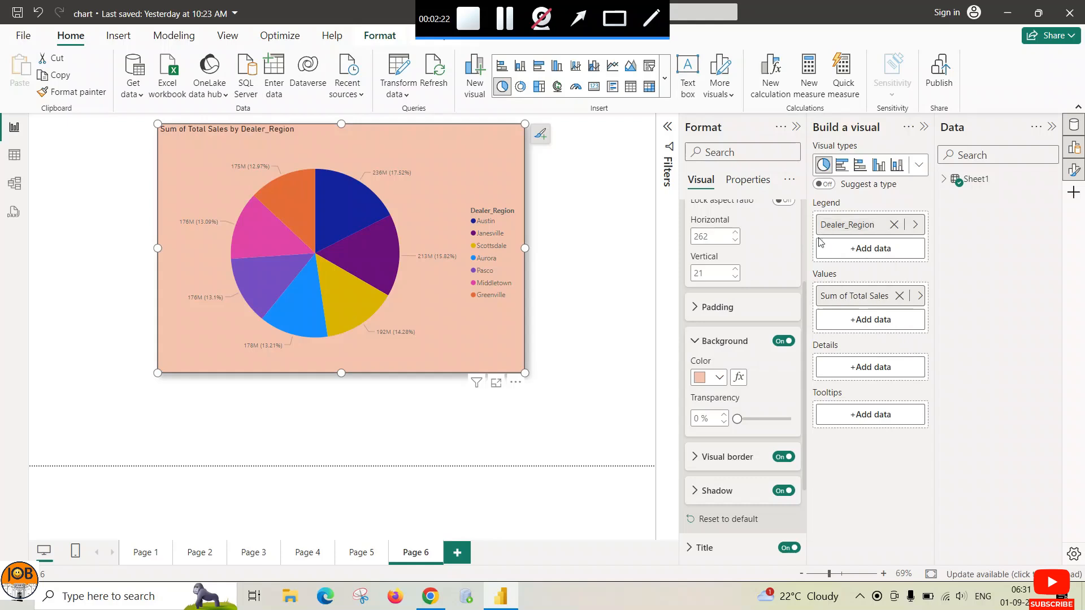
left_click(724, 377)
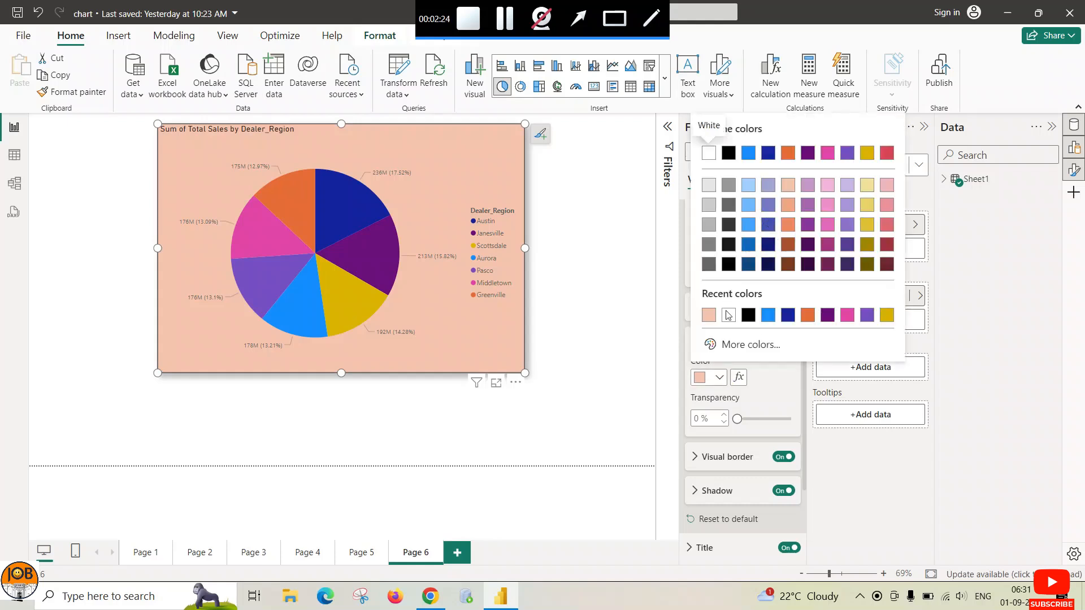
left_click(629, 380)
left_click_drag(736, 418, 773, 420)
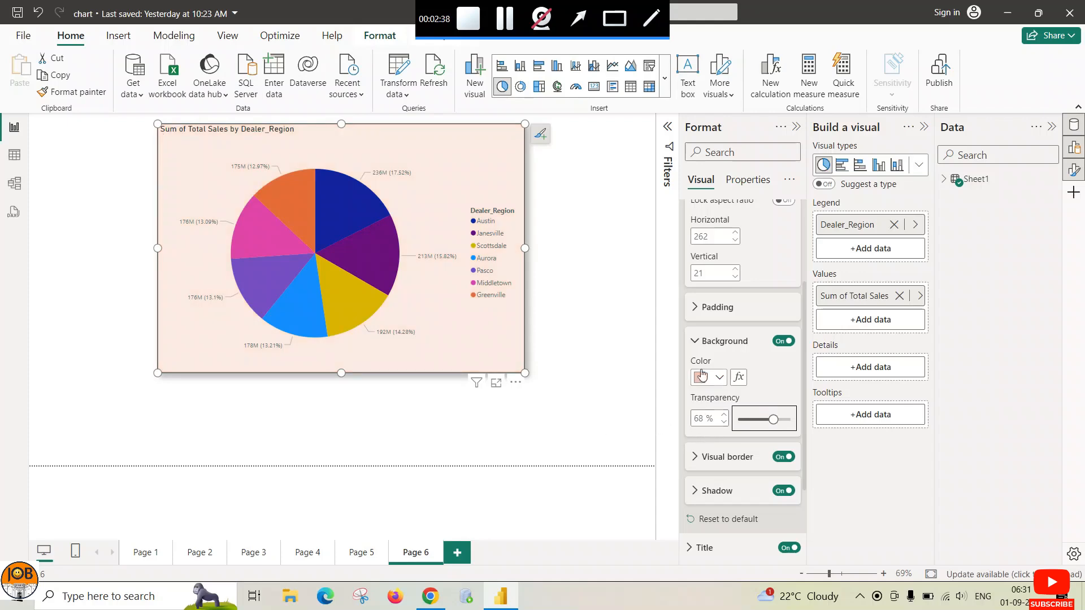
left_click(693, 345)
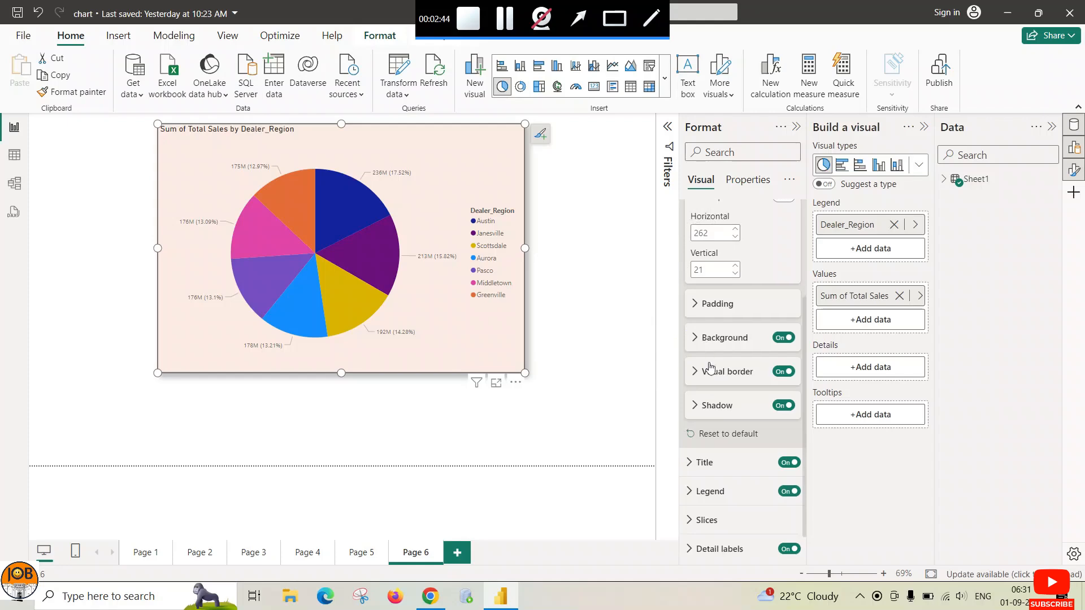
Change the pie chart's title text to "Total Sales by Region" and make it bold.
scroll(710, 358, "up", 3)
scroll(710, 360, "down", 2)
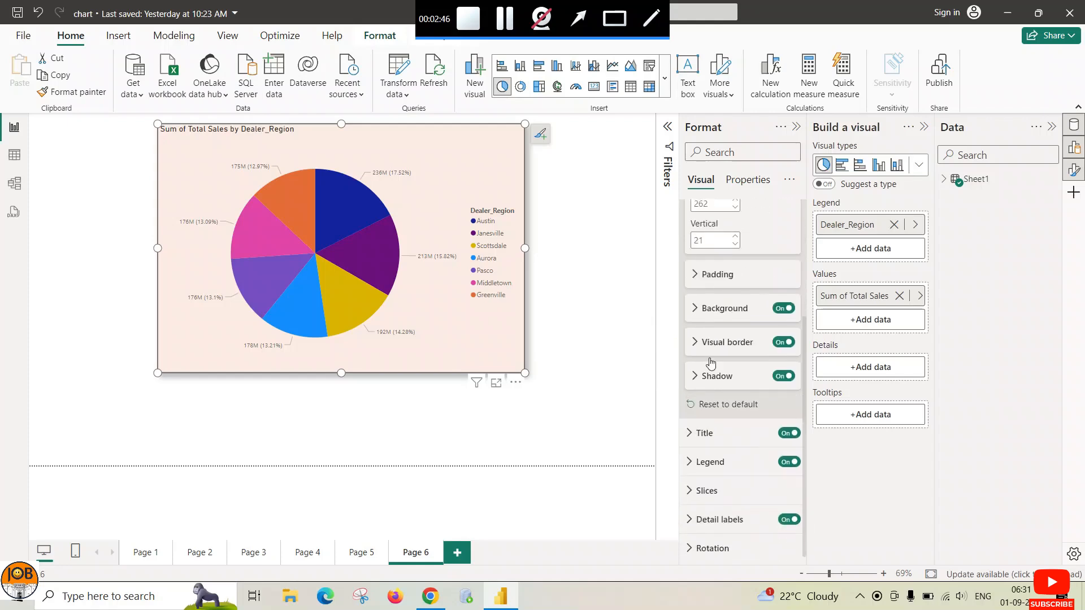
scroll(710, 362, "up", 3)
left_click(693, 248)
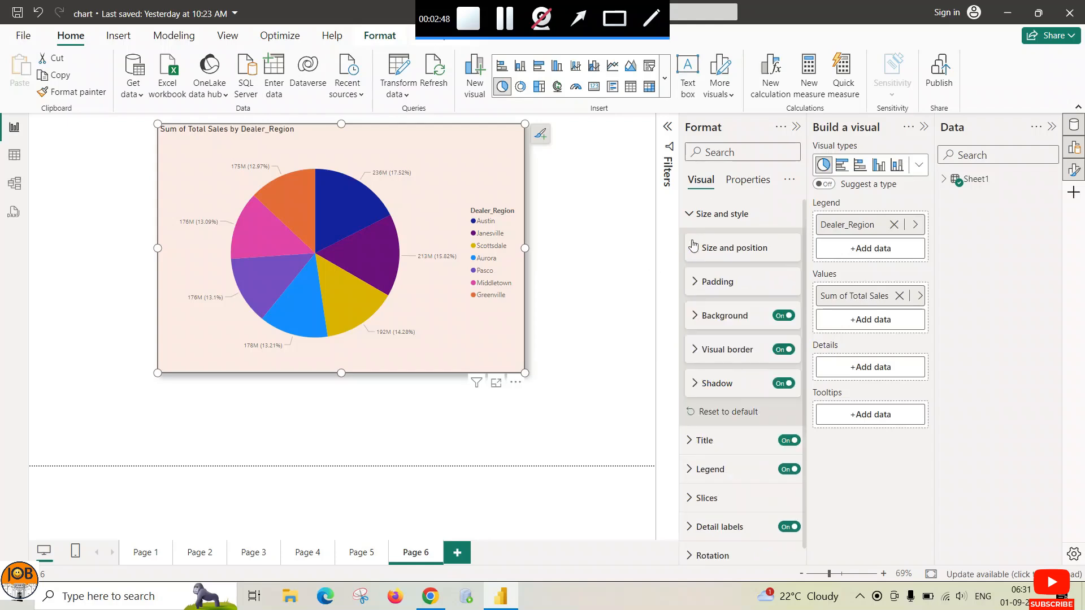
left_click(691, 214)
left_click(690, 244)
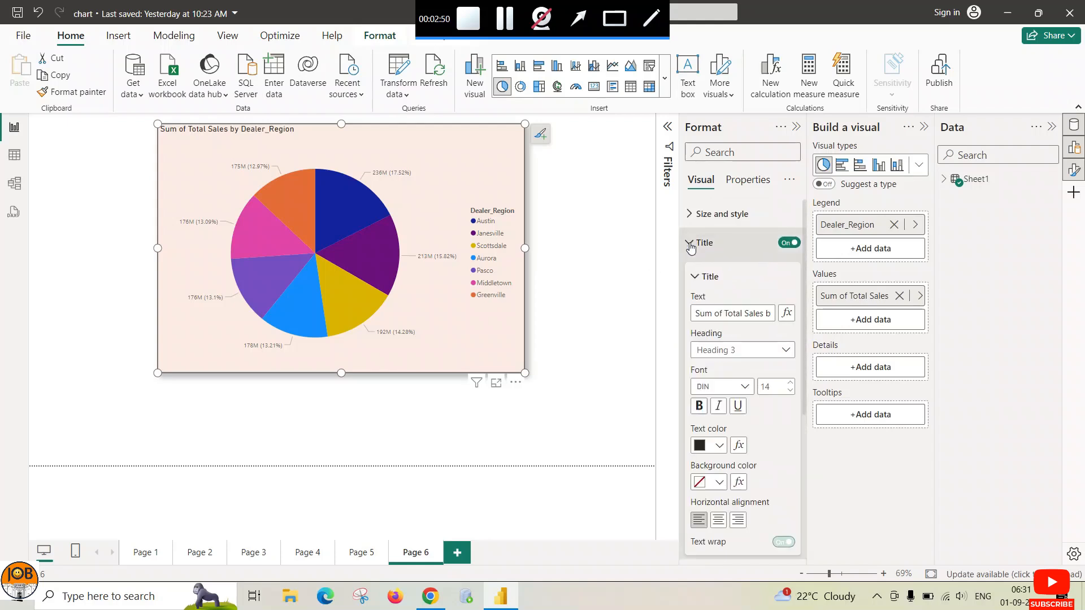
left_click_drag(721, 315, 679, 313)
key("BackSpace")
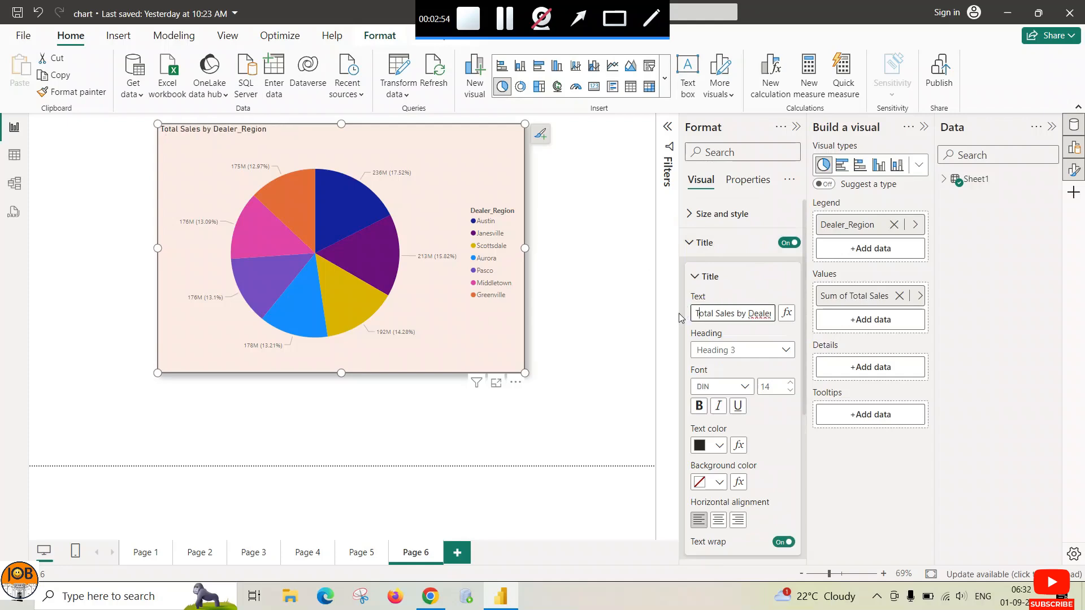
key("Right")
key("Right")
key("Right")
key("Right")
key("Right")
key("Right")
key("Right")
key("Right")
key("Right")
key("Right")
key("Right")
key("Right")
key("Right")
key("Right")
key("Right")
key("Right")
key("BackSpace")
key("BackSpace")
key("BackSpace")
key("BackSpace")
key("BackSpace")
key("BackSpace")
key("BackSpace")
key("BackSpace")
key("BackSpace")
key("BackSpace")
key("BackSpace")
key("BackSpace")
key("BackSpace")
type("Region")
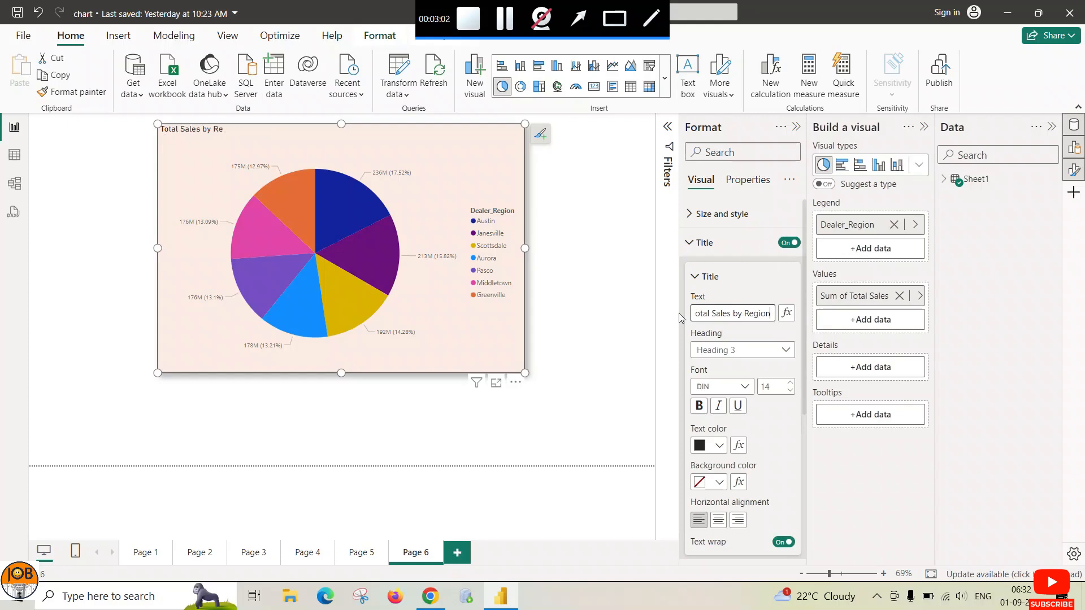
left_click(698, 406)
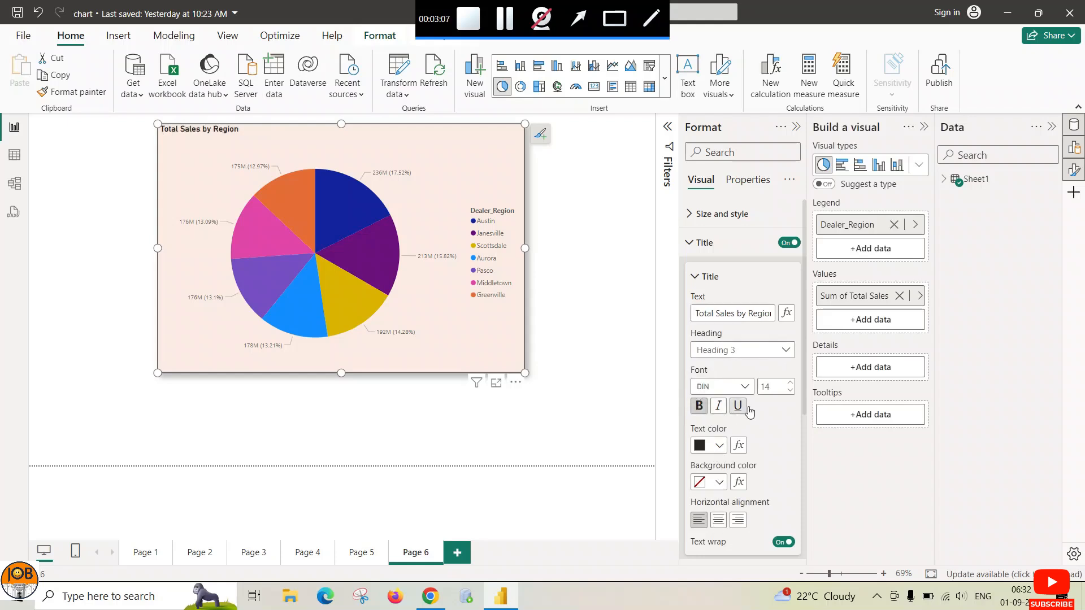
Set the pie chart title's font size to 17 and center it horizontally.
left_click(791, 383)
left_click(791, 383)
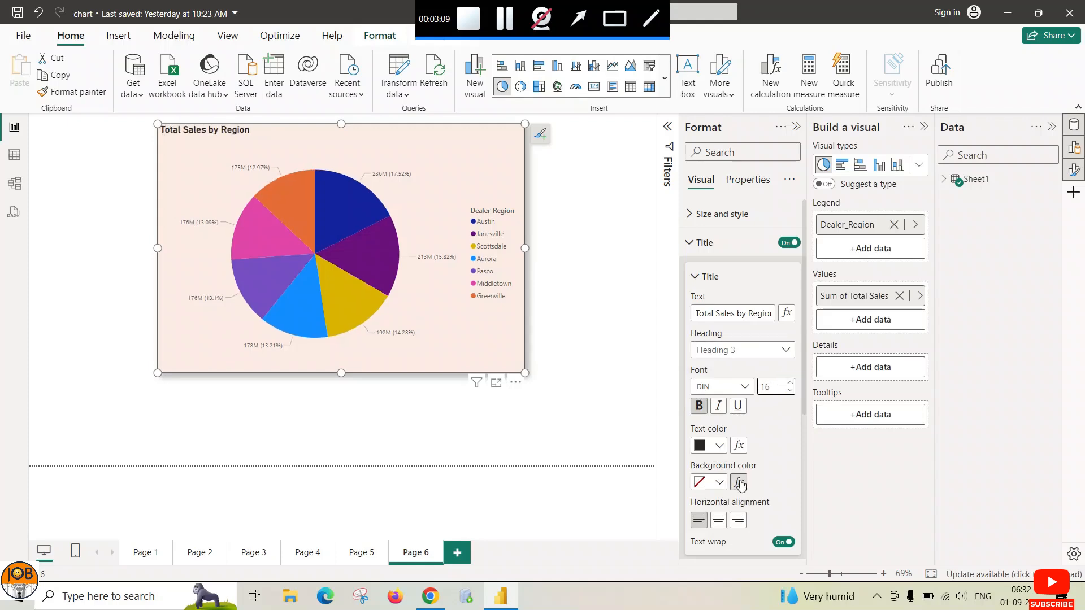
left_click(790, 383)
left_click(716, 519)
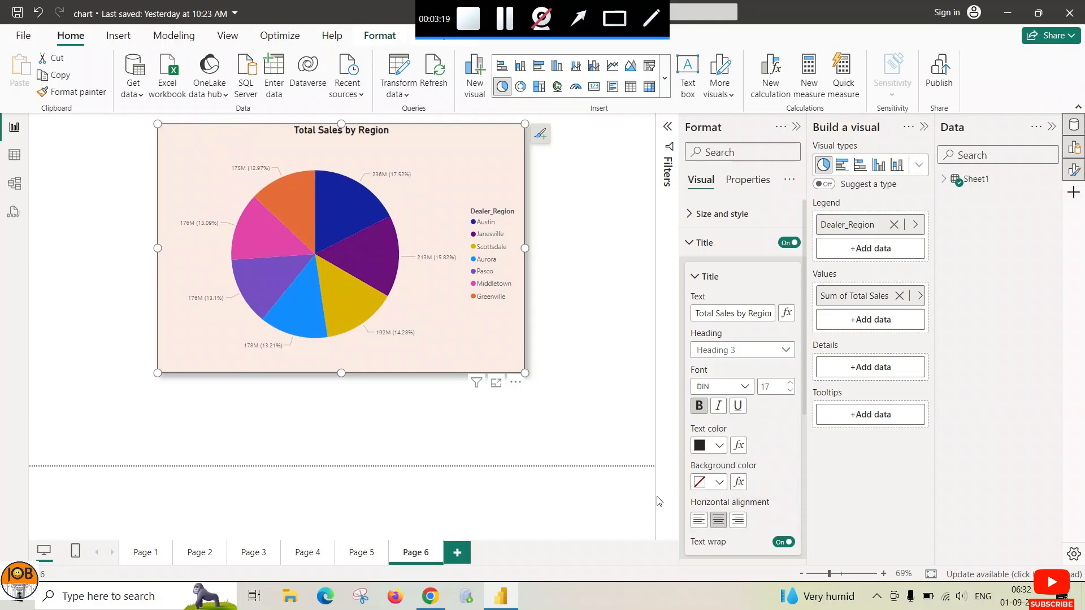
left_click(689, 245)
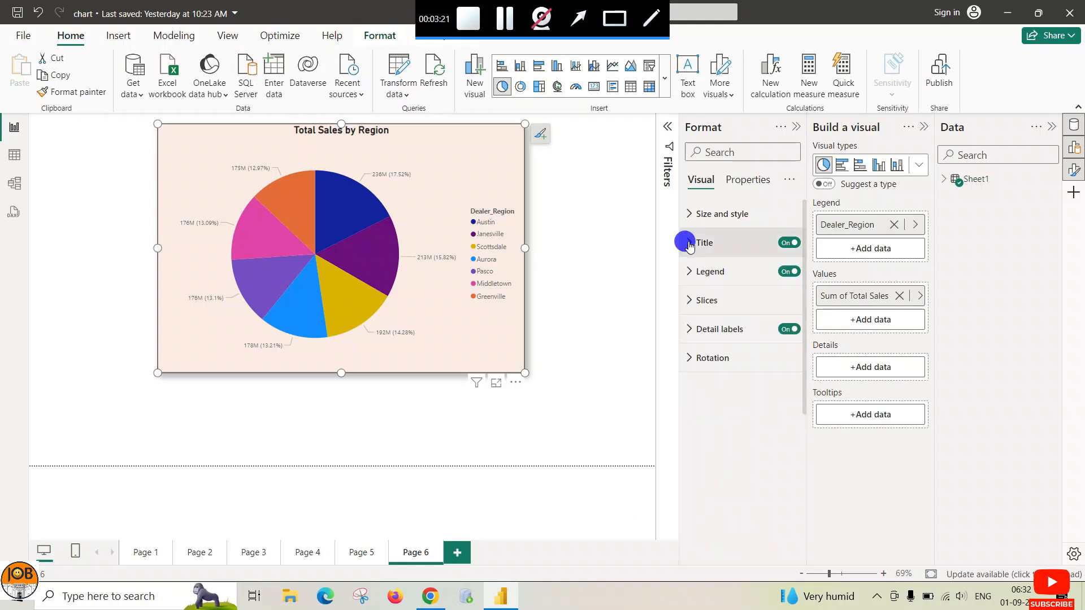
Look over the pie chart's legend options, and try switching the legend off before restoring it.
left_click(689, 273)
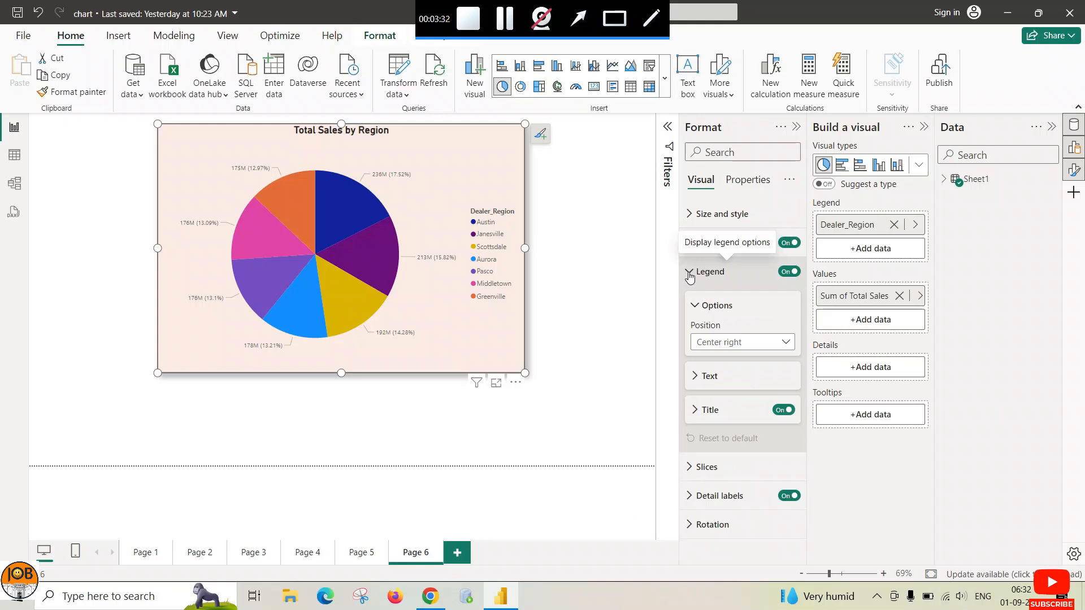
left_click(690, 274)
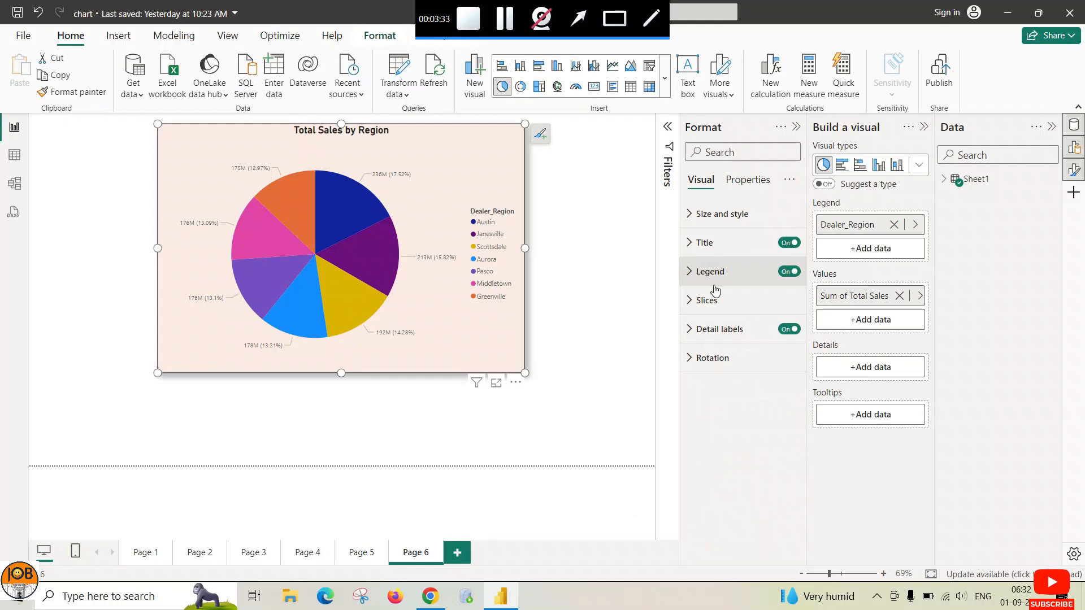
left_click(792, 274)
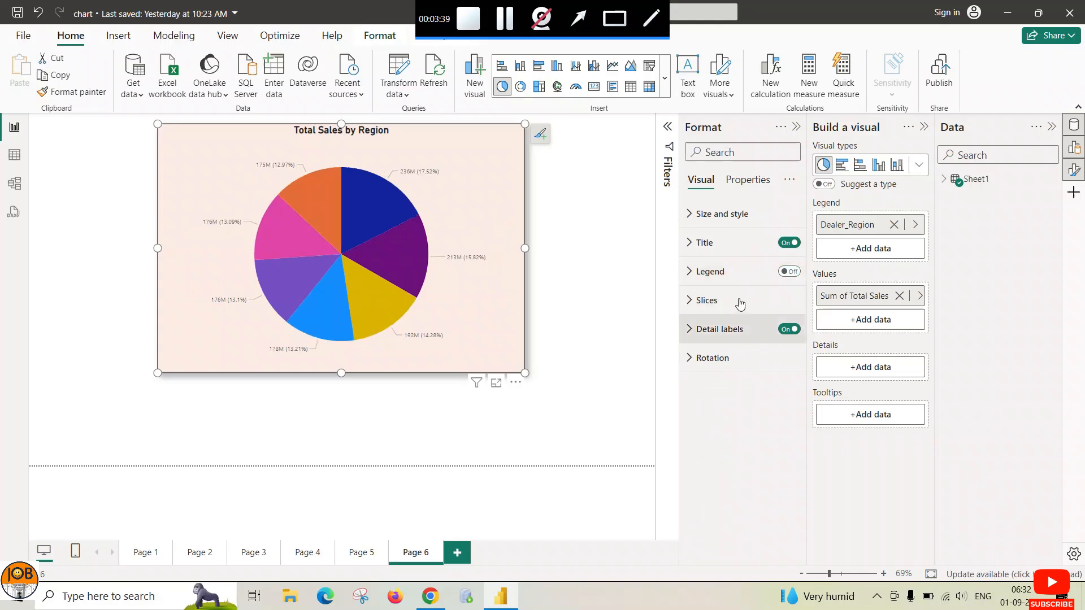
left_click(789, 271)
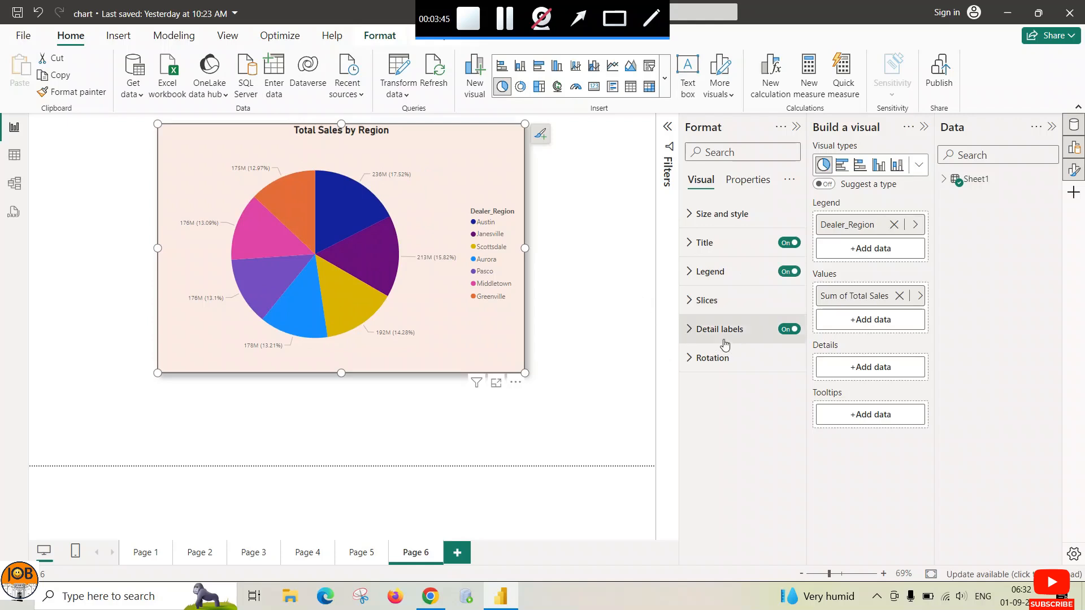
Review the slice color settings for each dealer region in the pie chart.
left_click(690, 304)
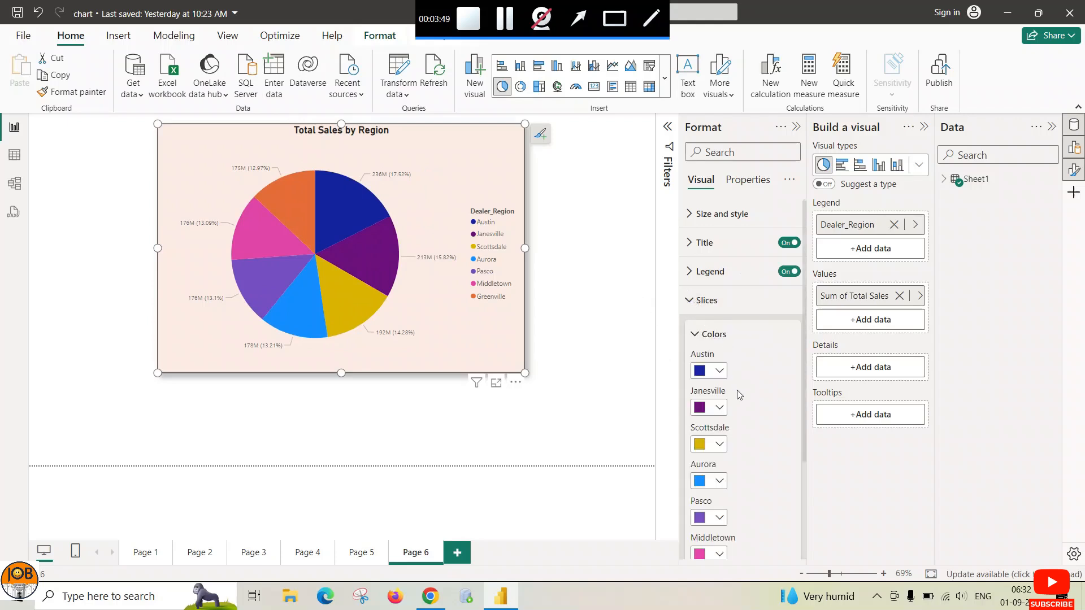
scroll(740, 379, "down", 5)
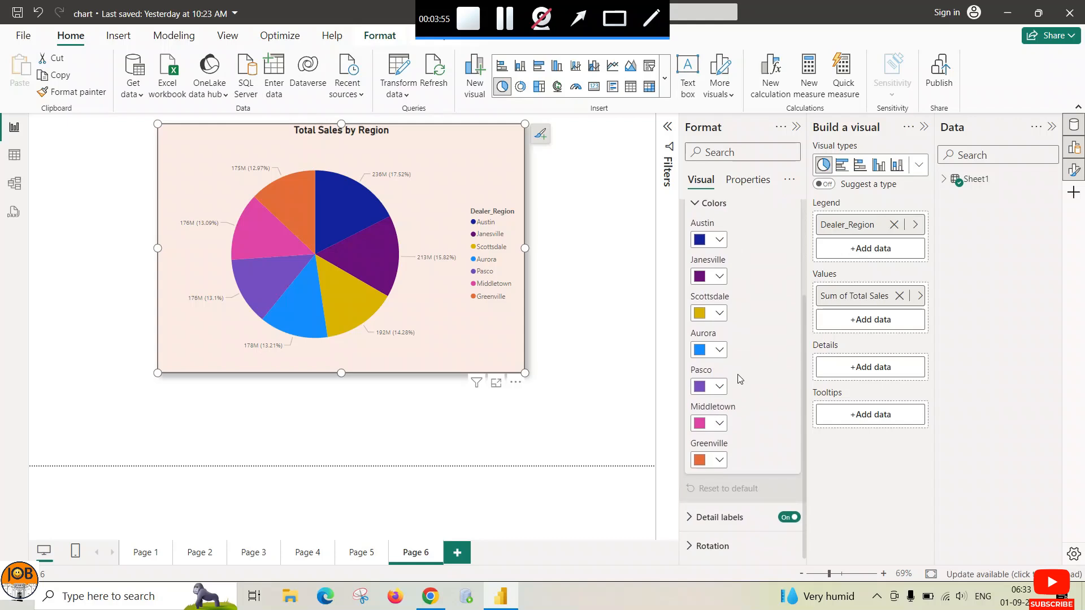
scroll(737, 376, "up", 5)
left_click(701, 301)
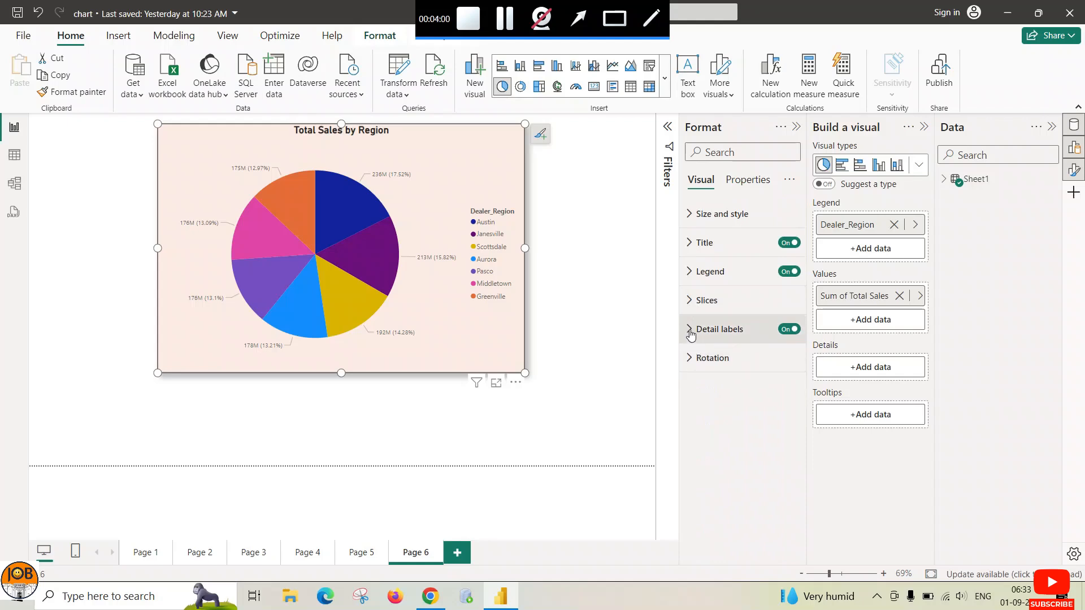
Try rotating the pie chart's slices to 109° and return the rotation to 0°.
left_click(689, 359)
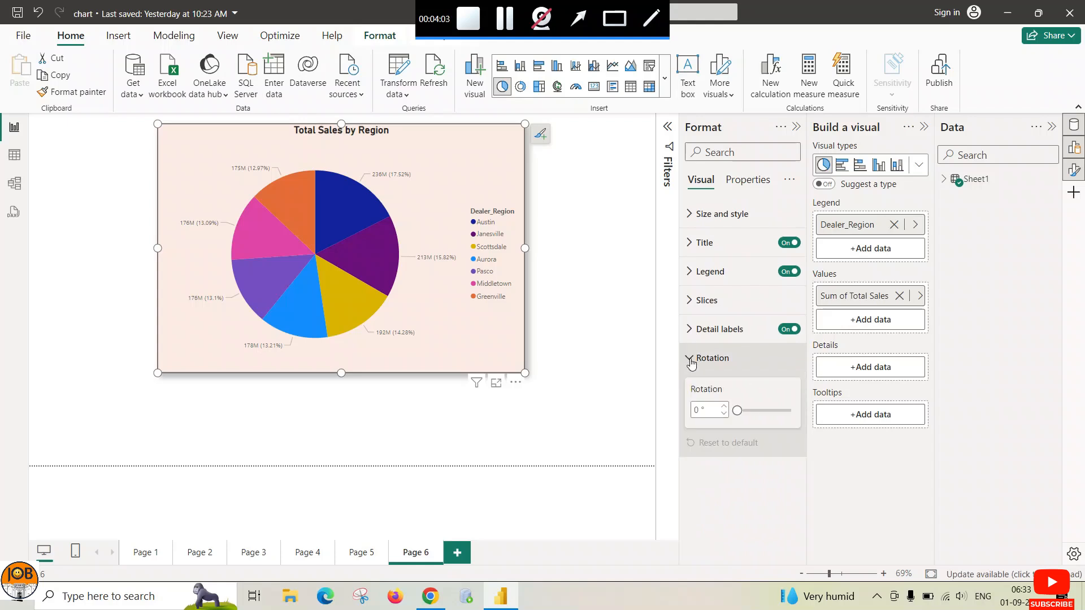
left_click_drag(737, 410, 754, 411)
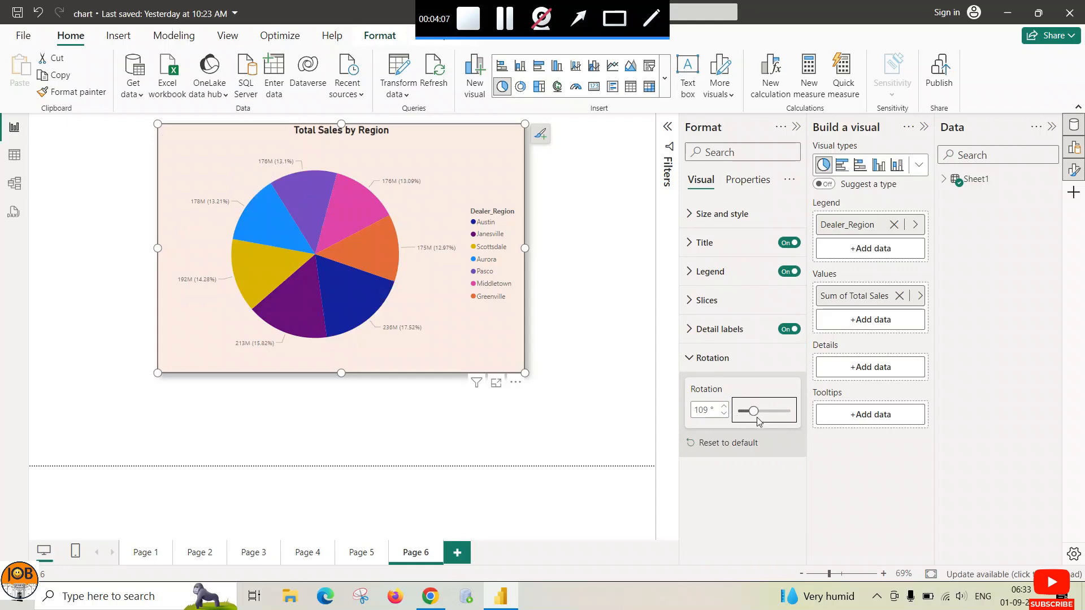
left_click(688, 363)
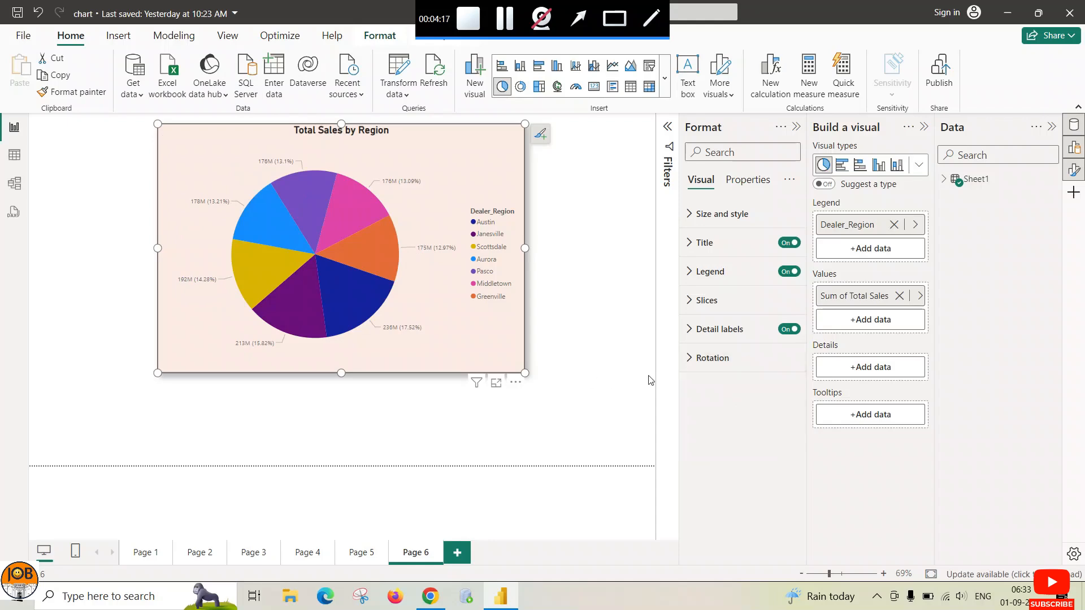
left_click(690, 362)
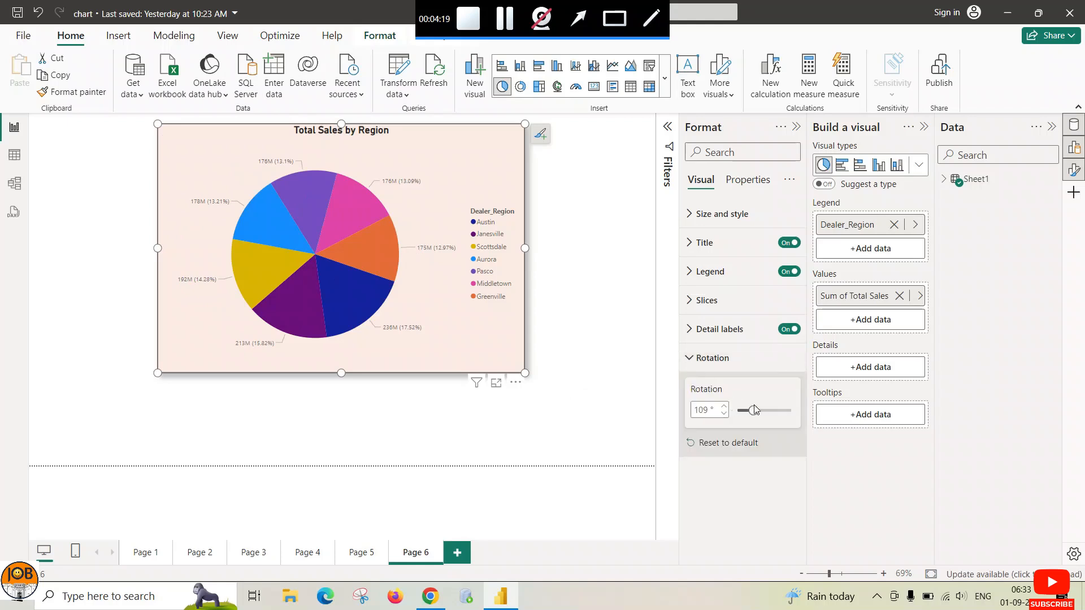
left_click_drag(754, 409, 727, 409)
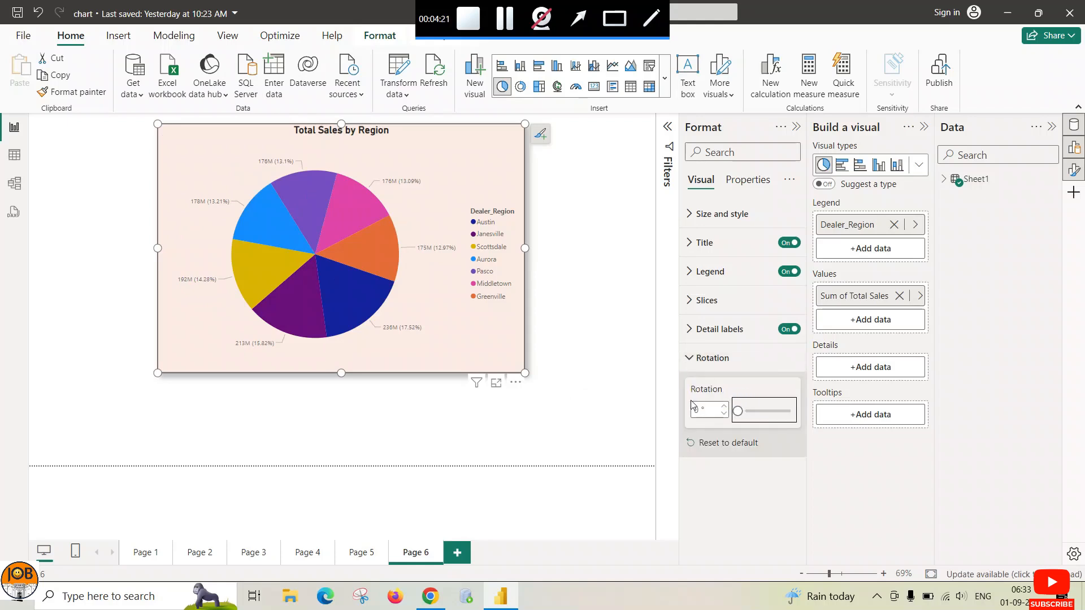
left_click(687, 361)
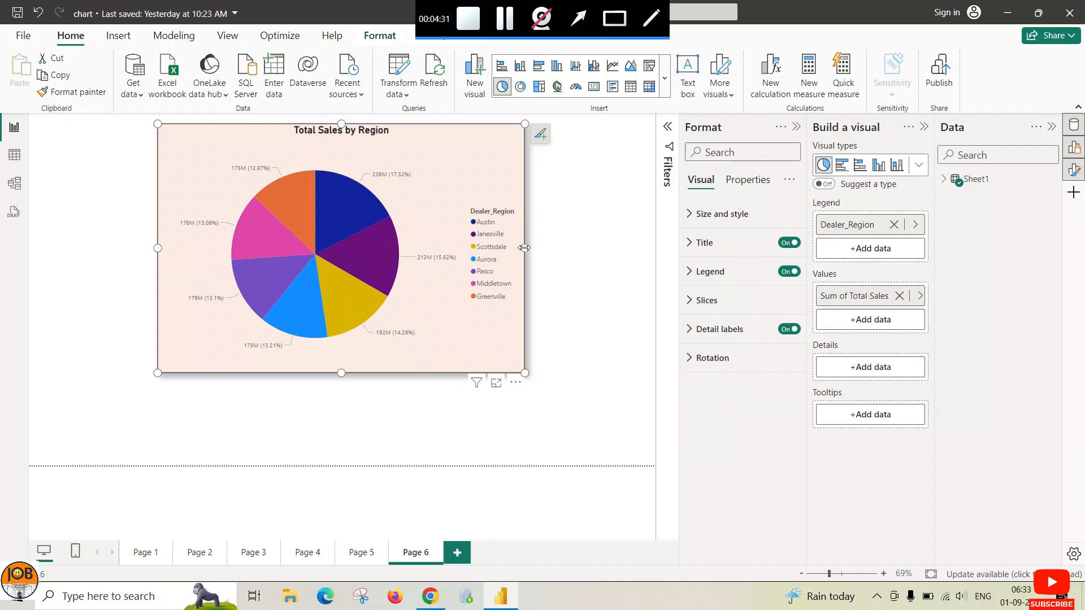
Shrink the pie chart, place it in the page's upper-left corner, and hide the formatting options.
left_click_drag(524, 248, 455, 249)
left_click_drag(244, 148, 123, 148)
left_click(794, 127)
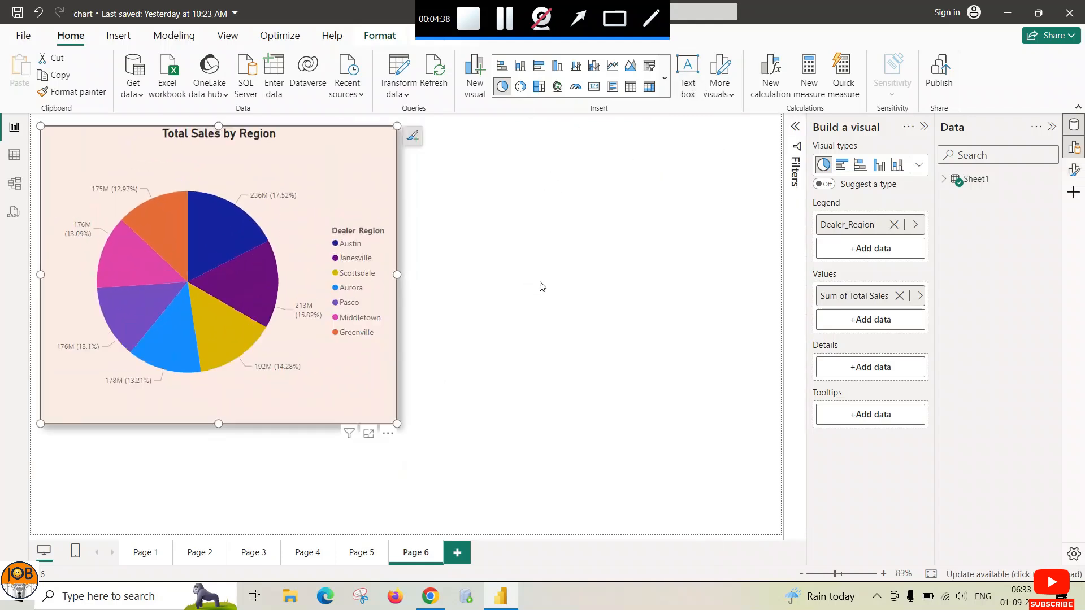
left_click_drag(394, 424, 291, 352)
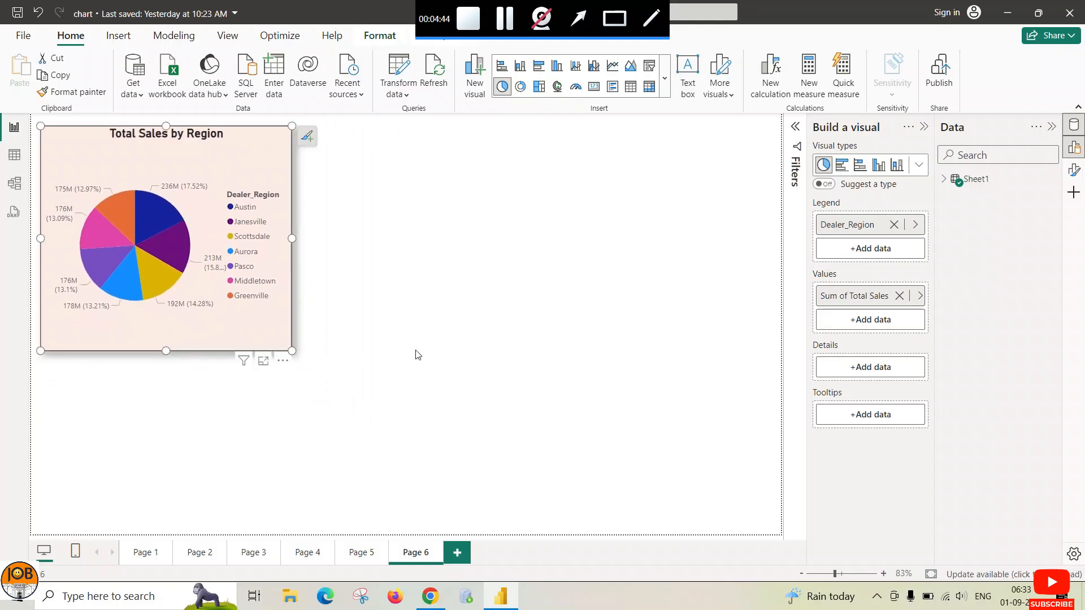
Insert an empty donut chart, place it at the page's upper right, and enlarge it to match the pie chart's height.
left_click(521, 87)
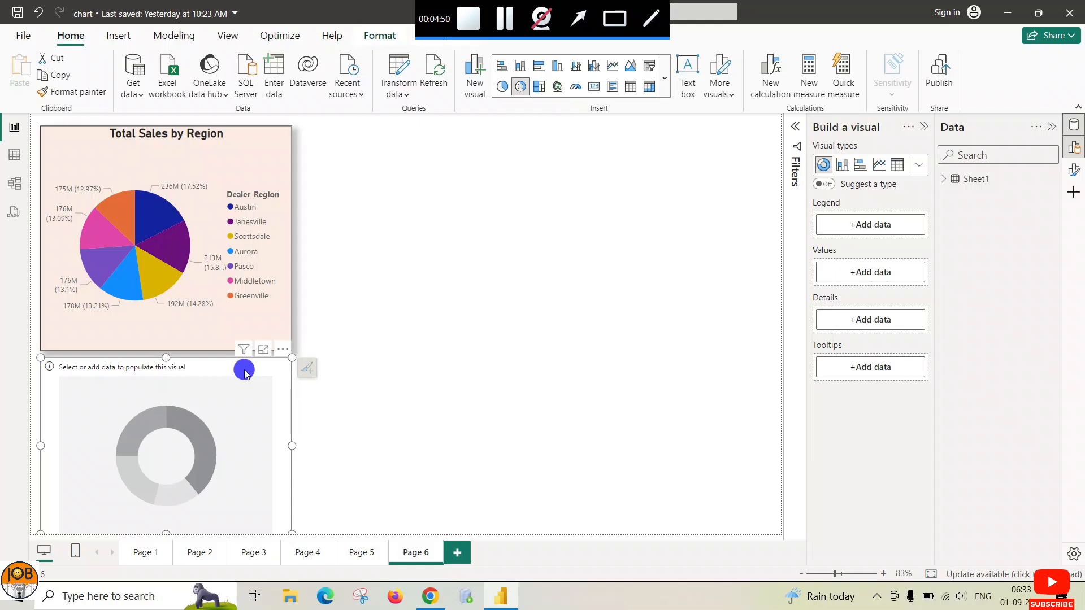
left_click_drag(242, 370, 716, 148)
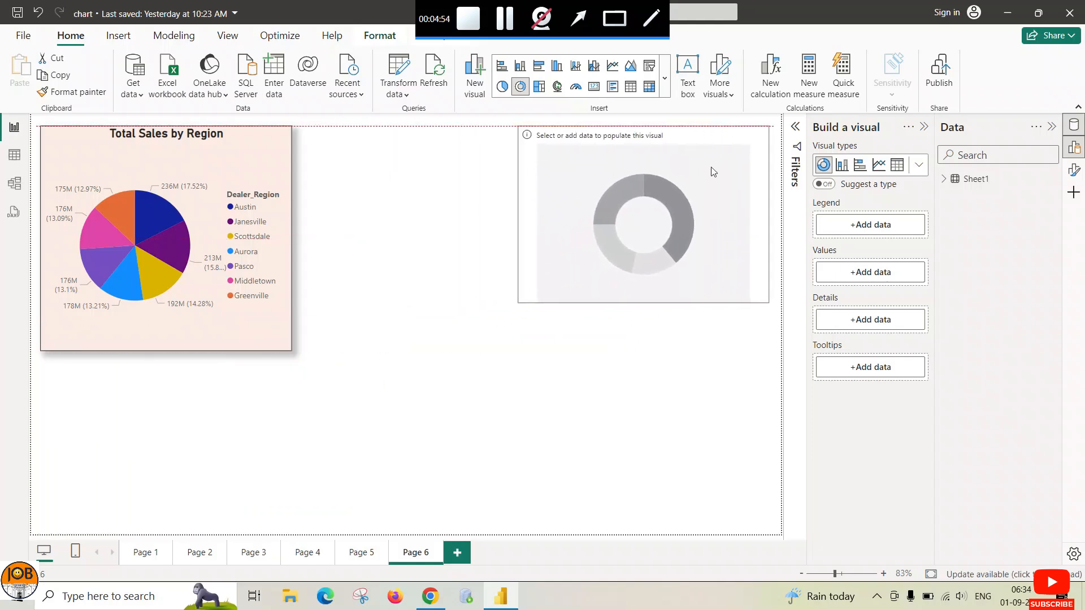
left_click_drag(644, 303, 643, 351)
left_click_drag(517, 237, 493, 238)
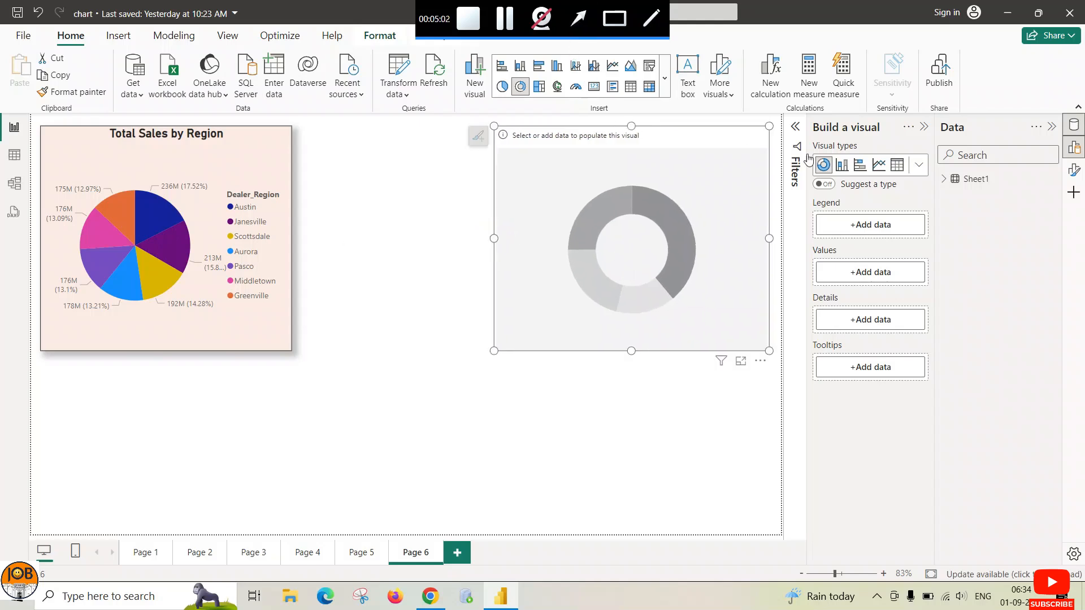
left_click(582, 18)
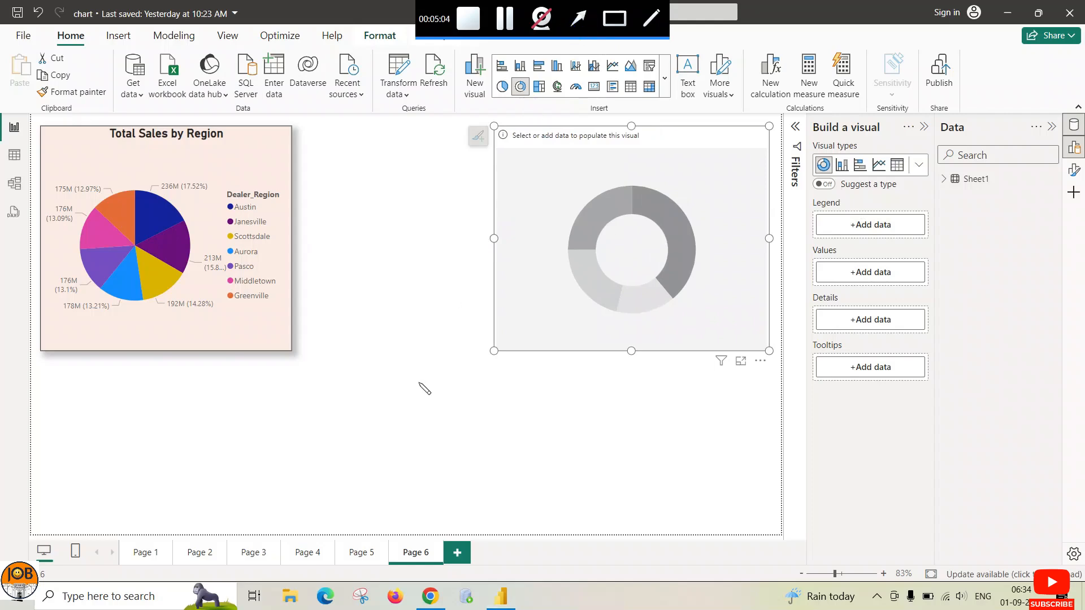
mouse_move(423, 362)
left_mouse_down()
mouse_move(634, 271)
mouse_move(626, 247)
left_mouse_up()
left_click(578, 19)
left_click_drag(406, 282, 602, 254)
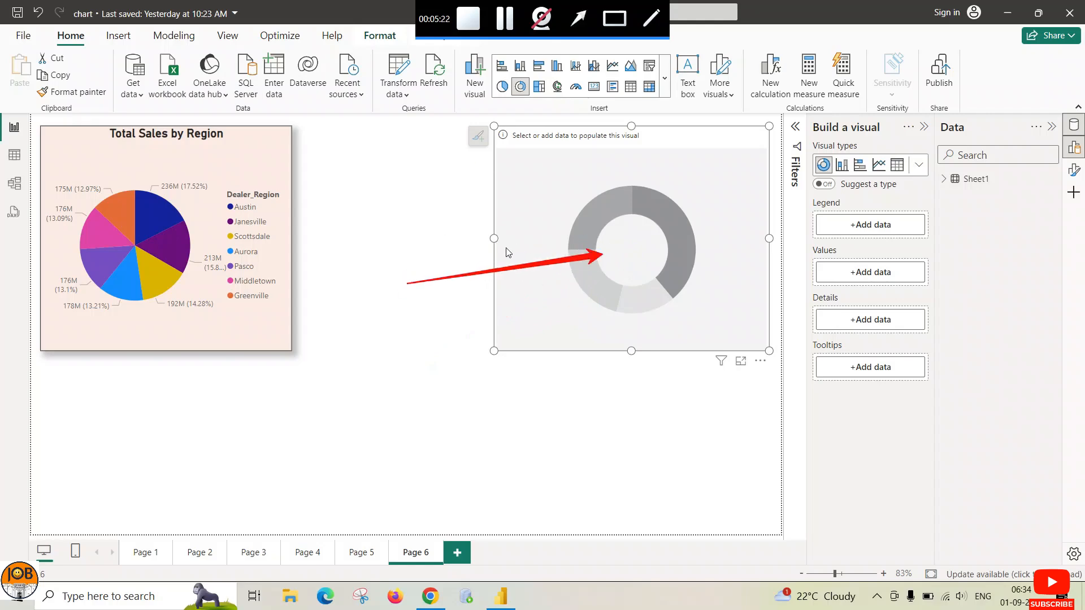
Assign Dealer_Region to the donut chart's legend and Total Sales to its values.
left_click(870, 224)
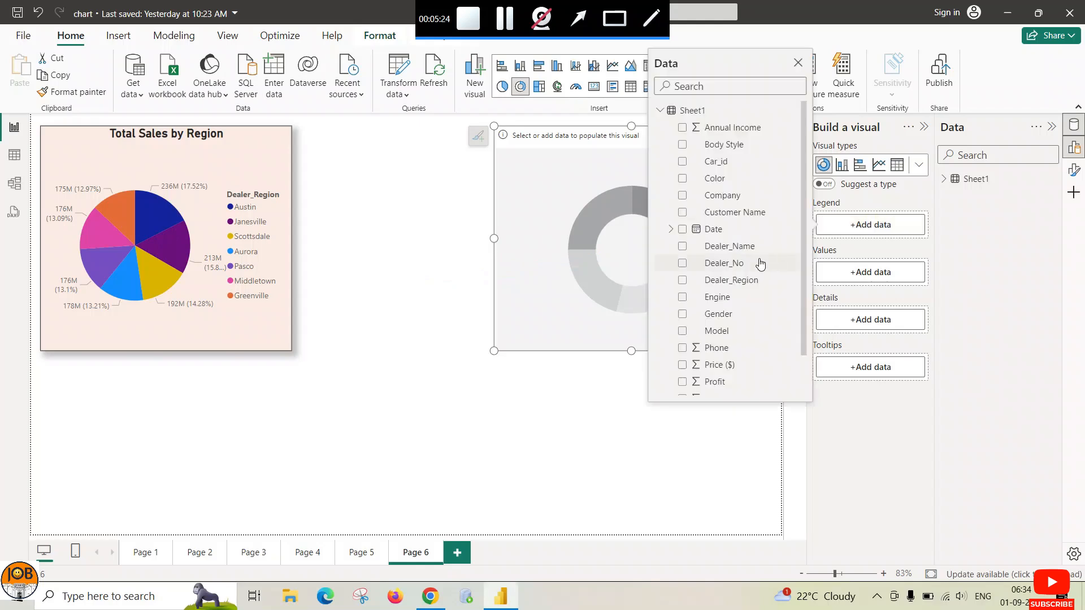
left_click(682, 281)
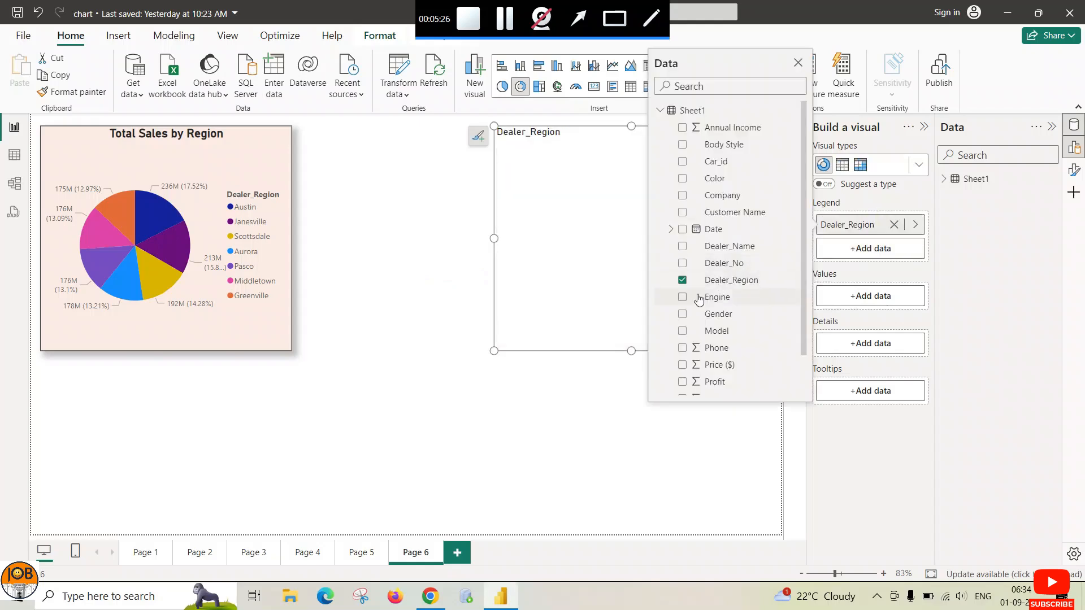
left_click(875, 296)
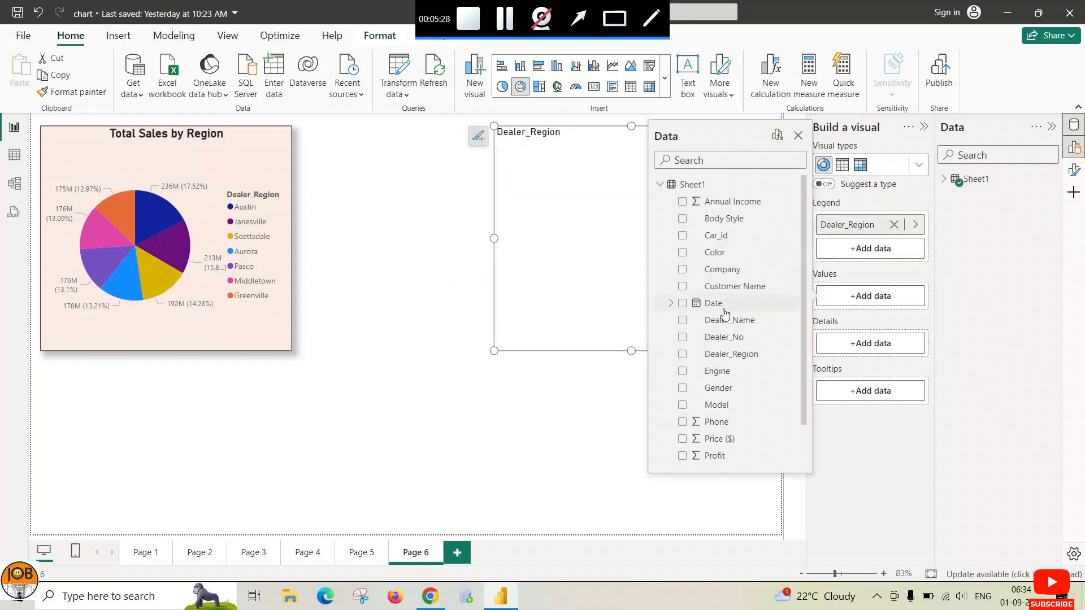
scroll(704, 360, "down", 1)
left_click(682, 440)
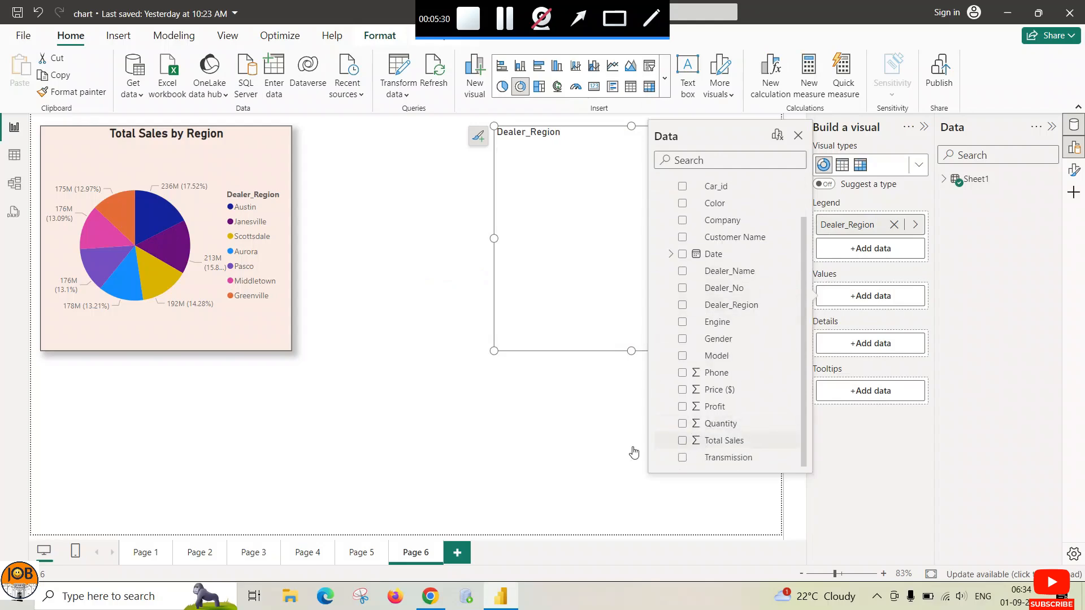
left_click(445, 263)
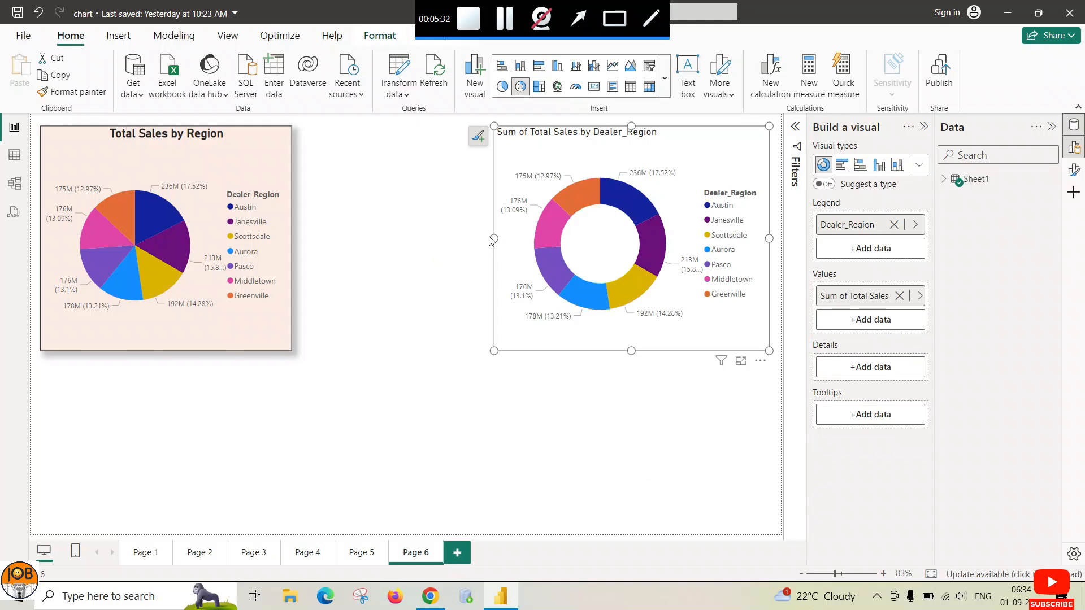
Make the donut chart slightly wider and taller, leaving a gap at the page's right edge.
left_click_drag(493, 235, 438, 237)
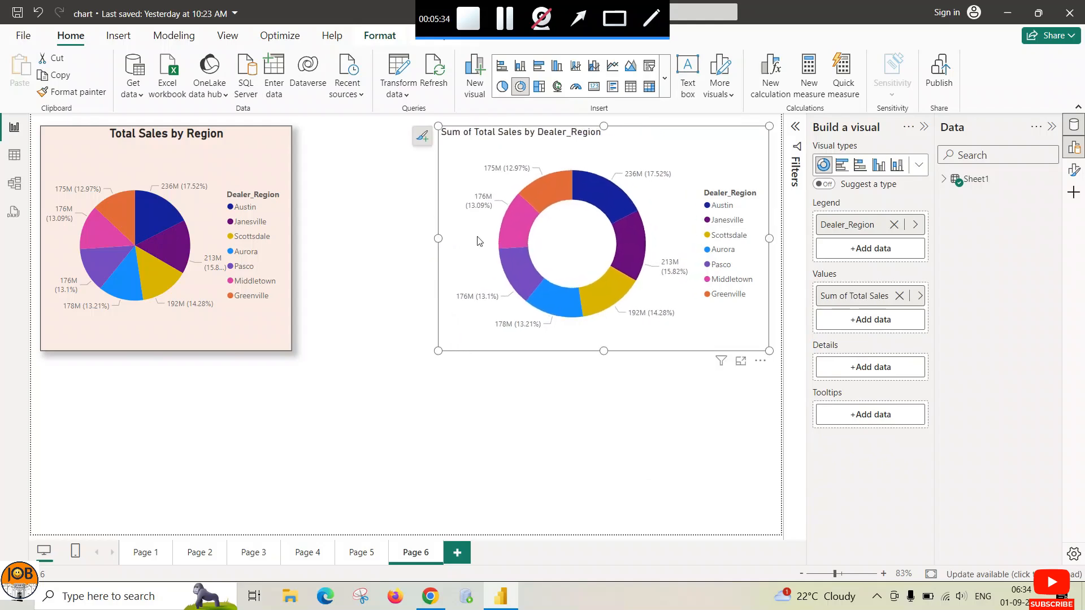
left_click_drag(602, 350, 601, 355)
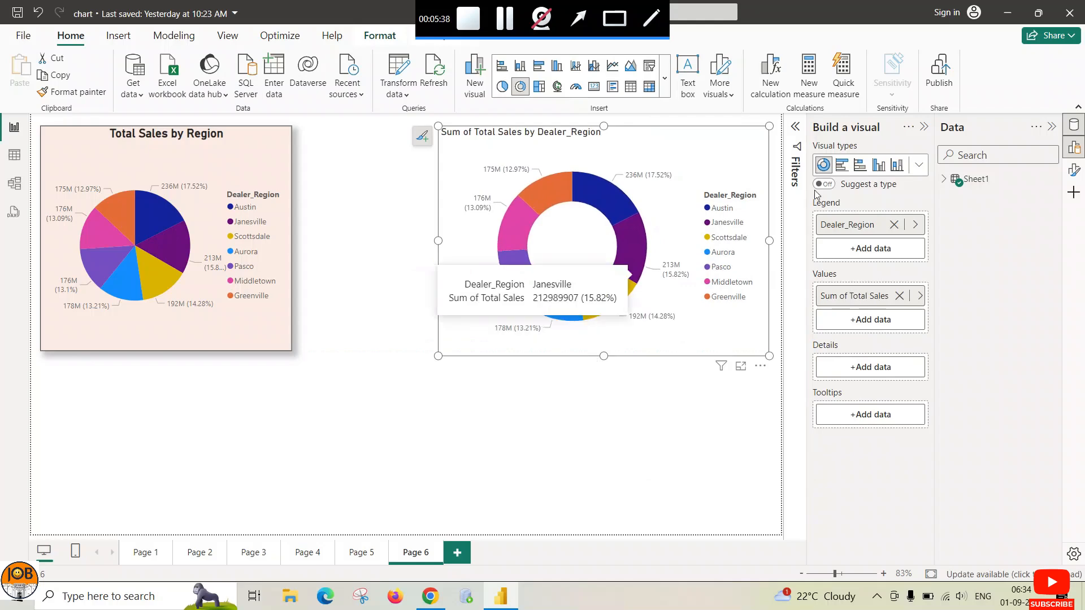
left_click_drag(769, 240, 726, 239)
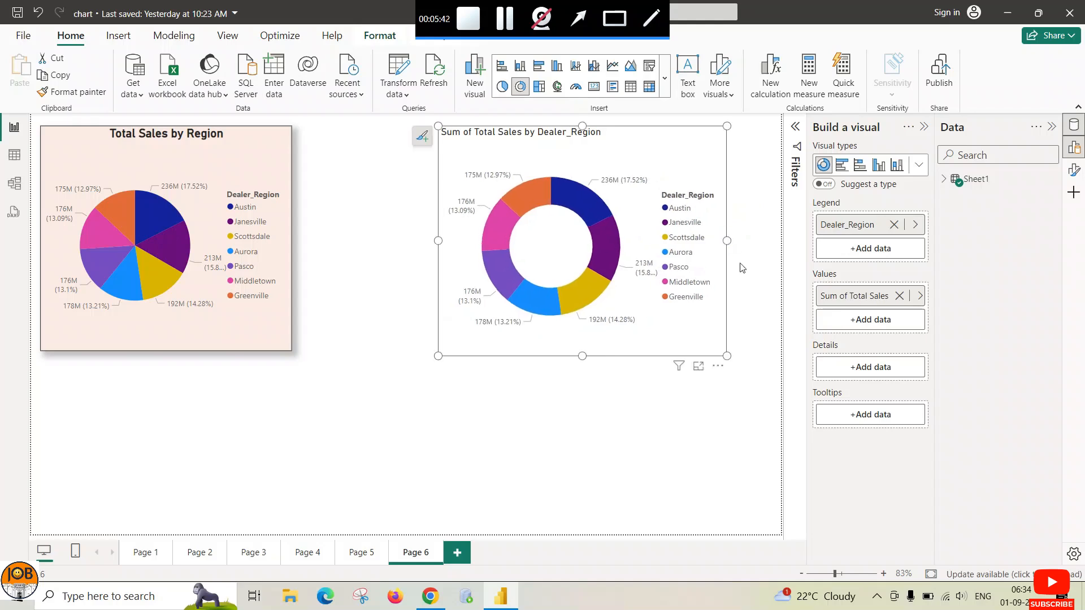
Display the donut chart's formatting options and examine the position and label contents choices for its detail labels.
left_click(1073, 170)
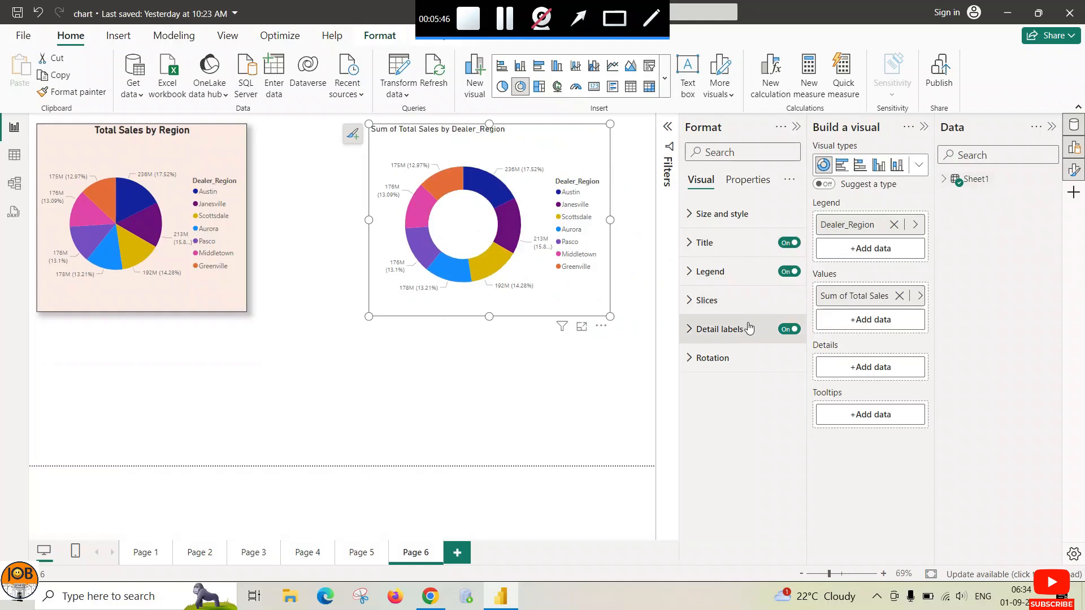
left_click(690, 330)
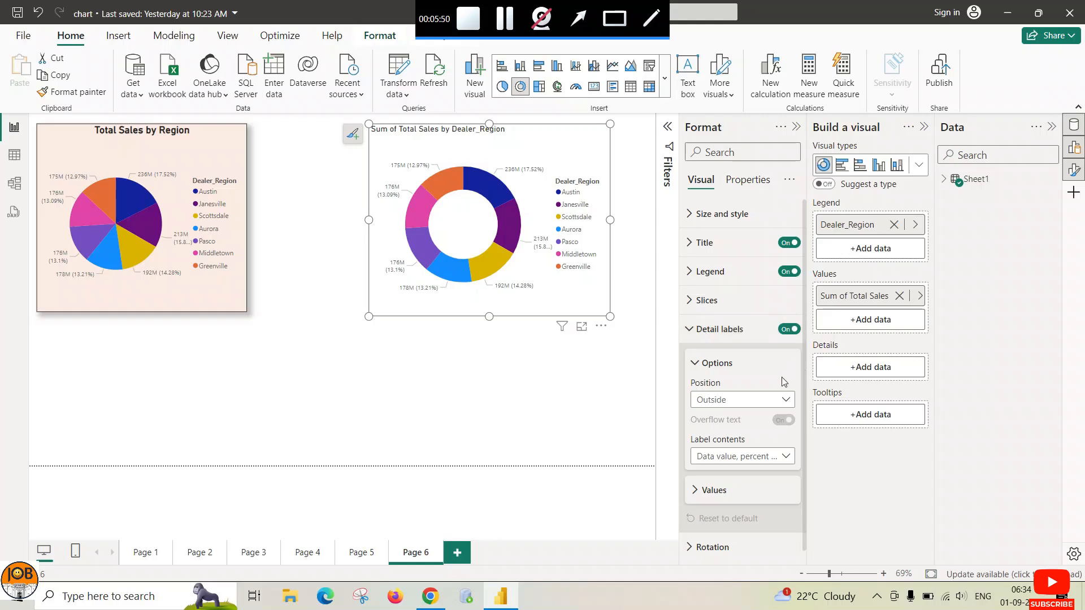
left_click(788, 401)
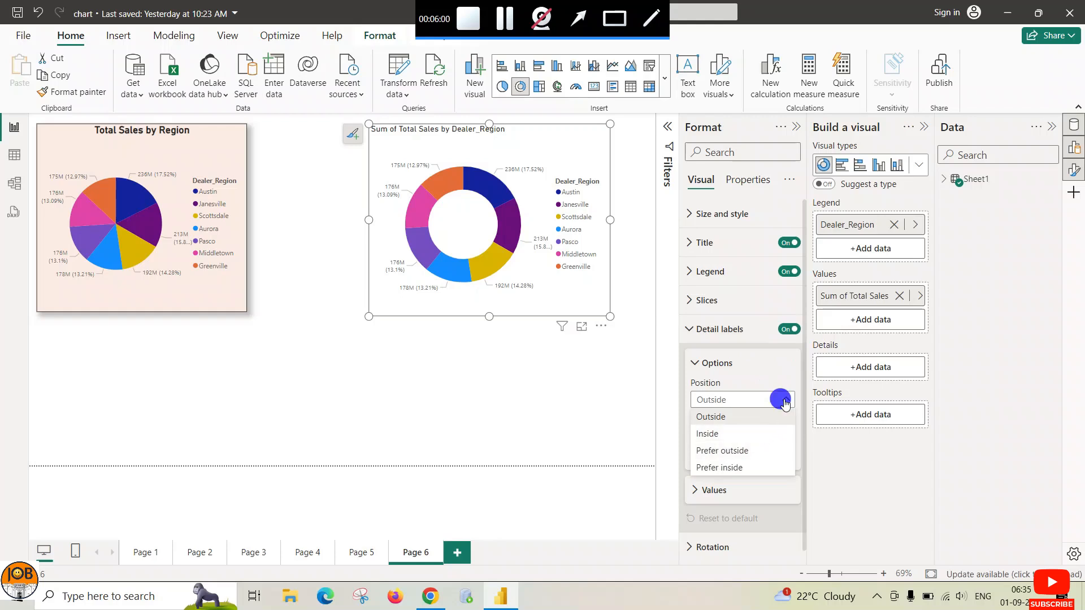
left_click(786, 401)
left_click(785, 457)
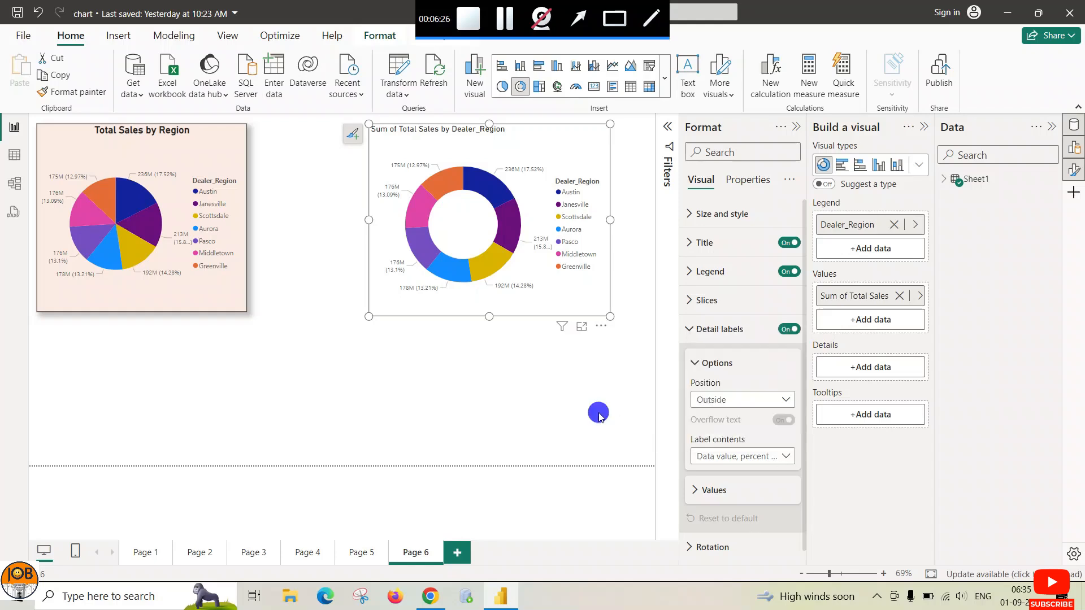
Examine the donut chart's detail label value formatting and its slice color settings.
left_click(602, 417)
left_click(698, 363)
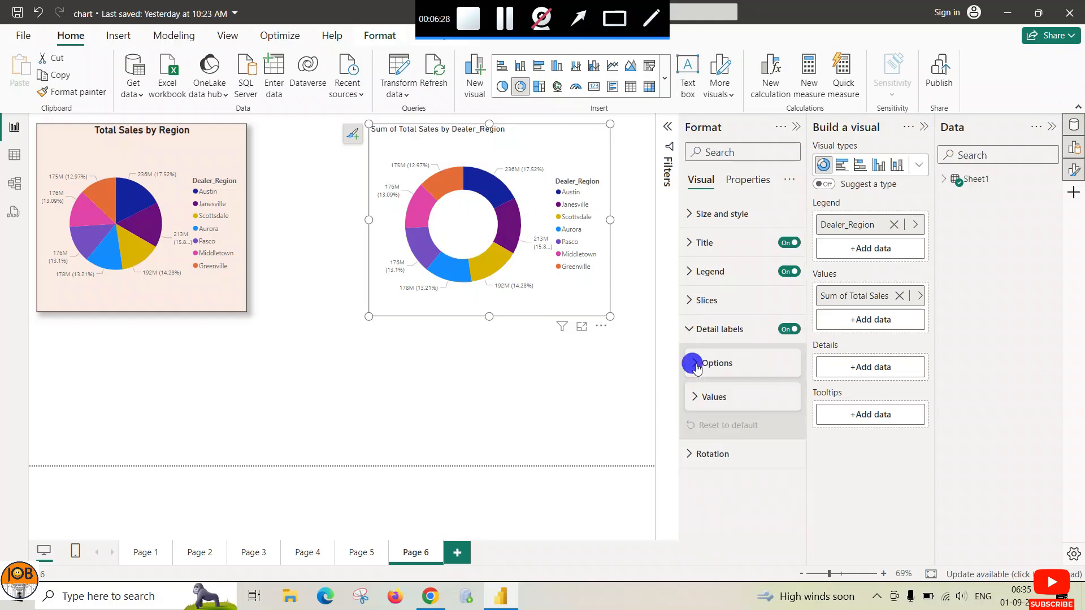
left_click(696, 396)
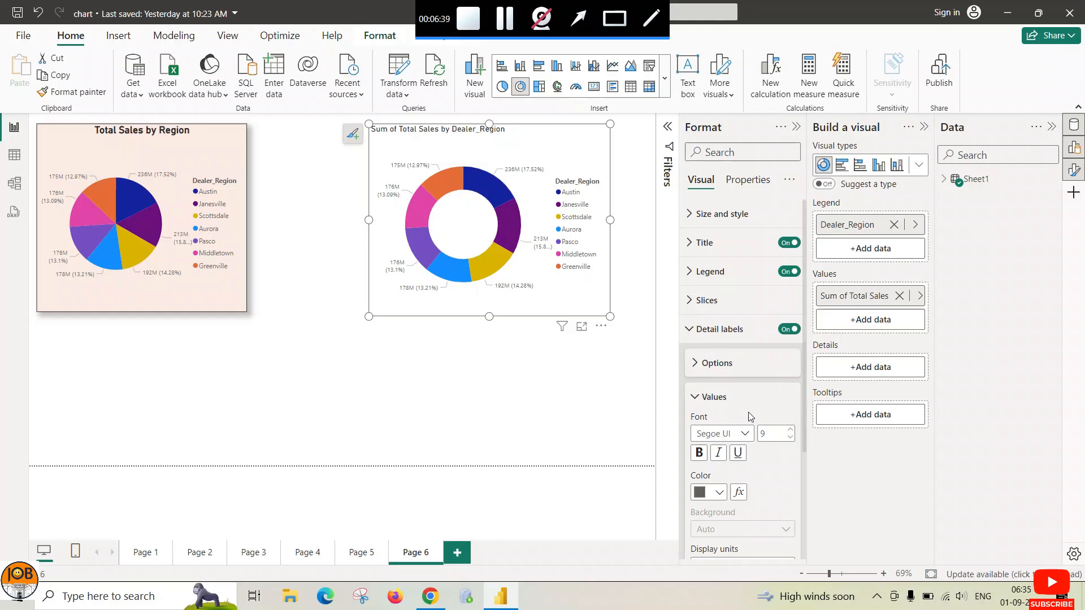
left_click(696, 396)
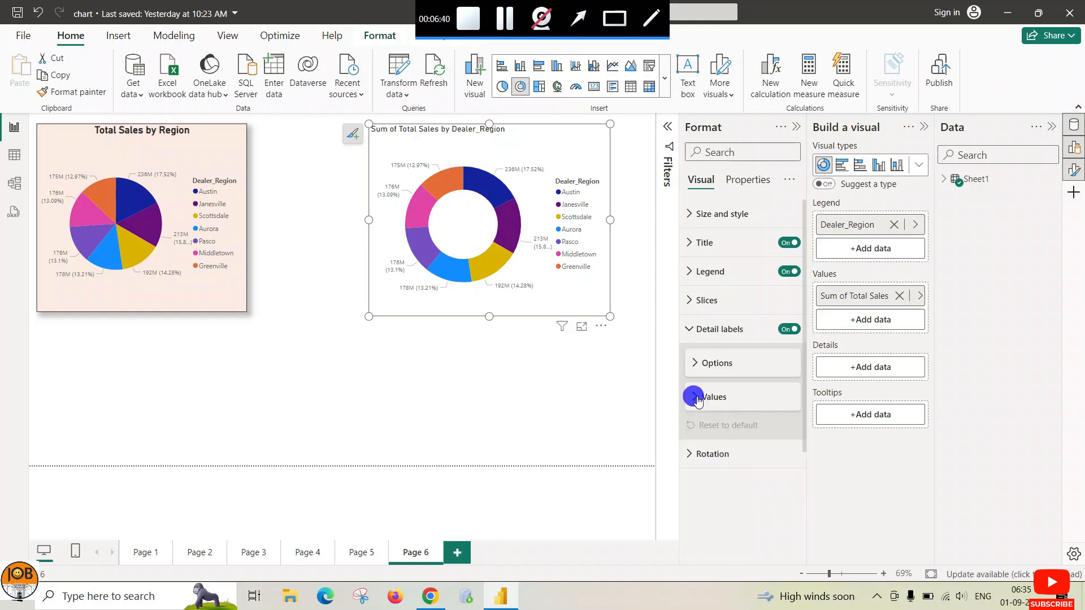
left_click(692, 303)
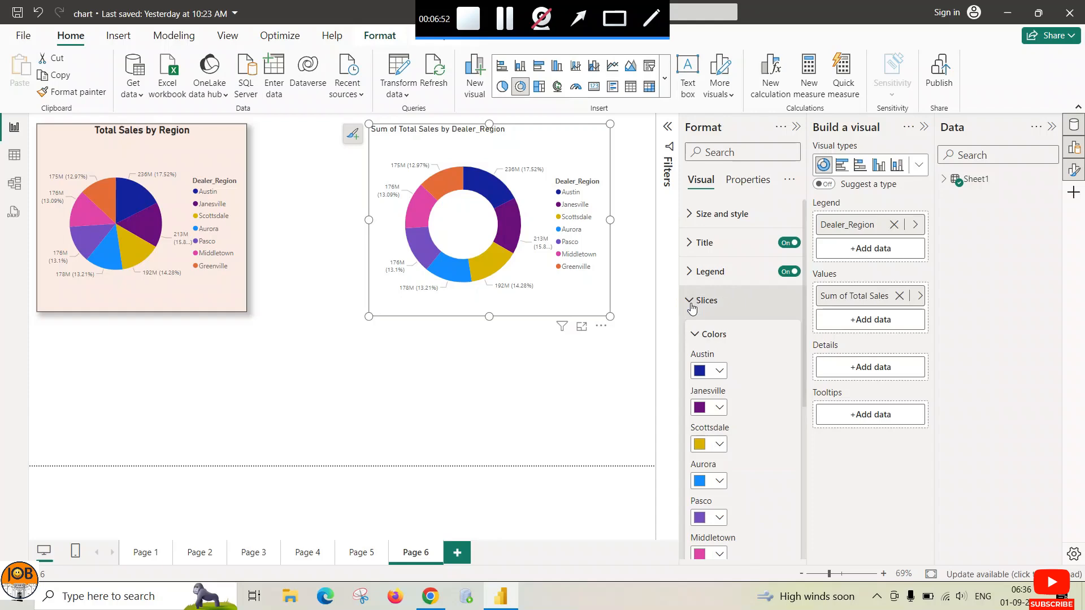
left_click(690, 303)
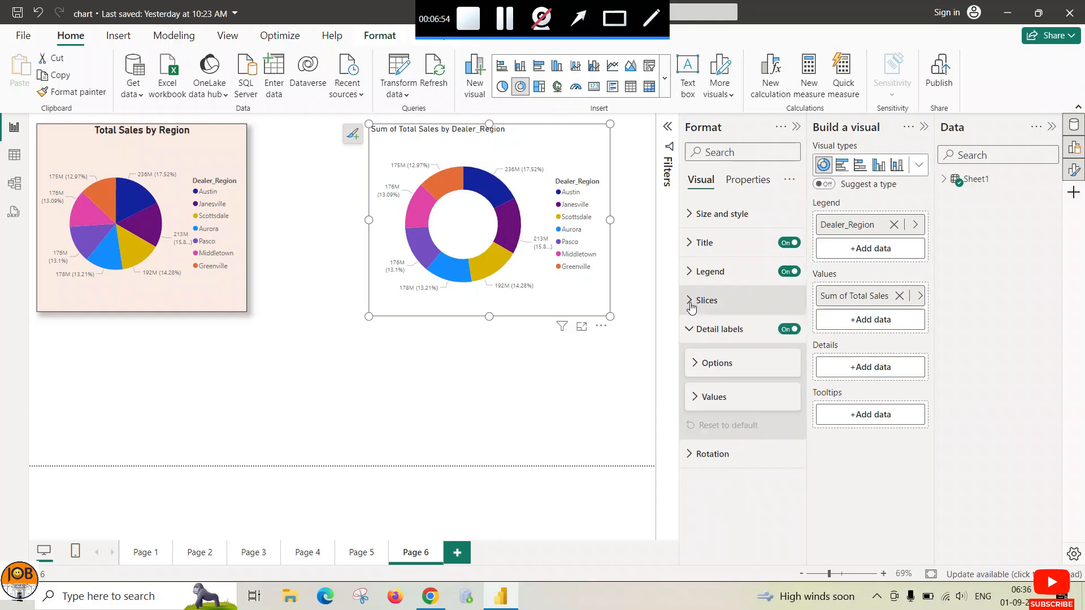
Examine the donut chart's legend settings, including the position choices, text formatting, and title text.
left_click(689, 273)
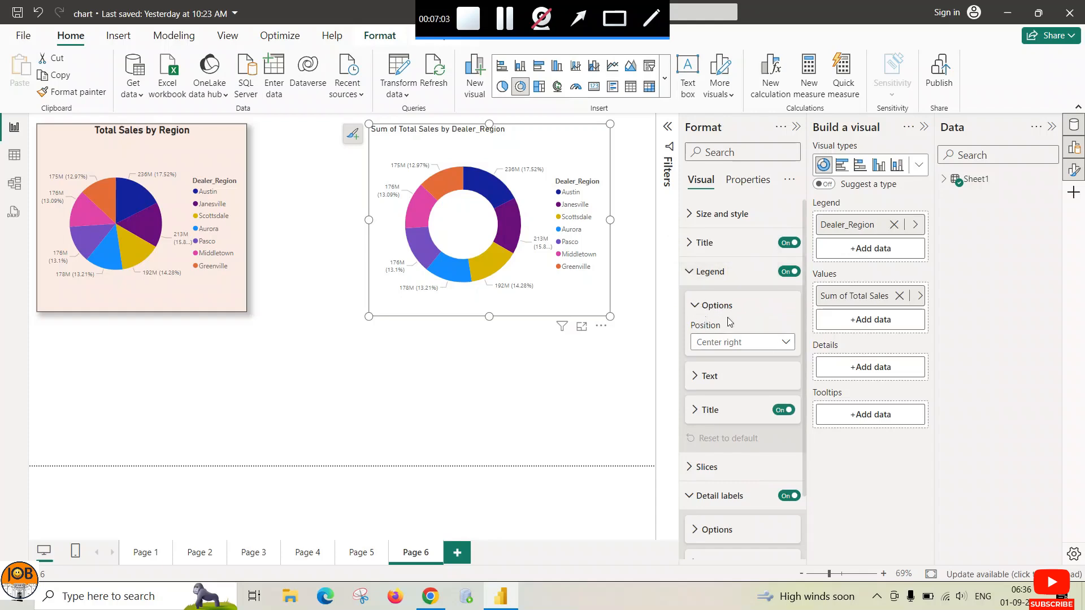
left_click(785, 343)
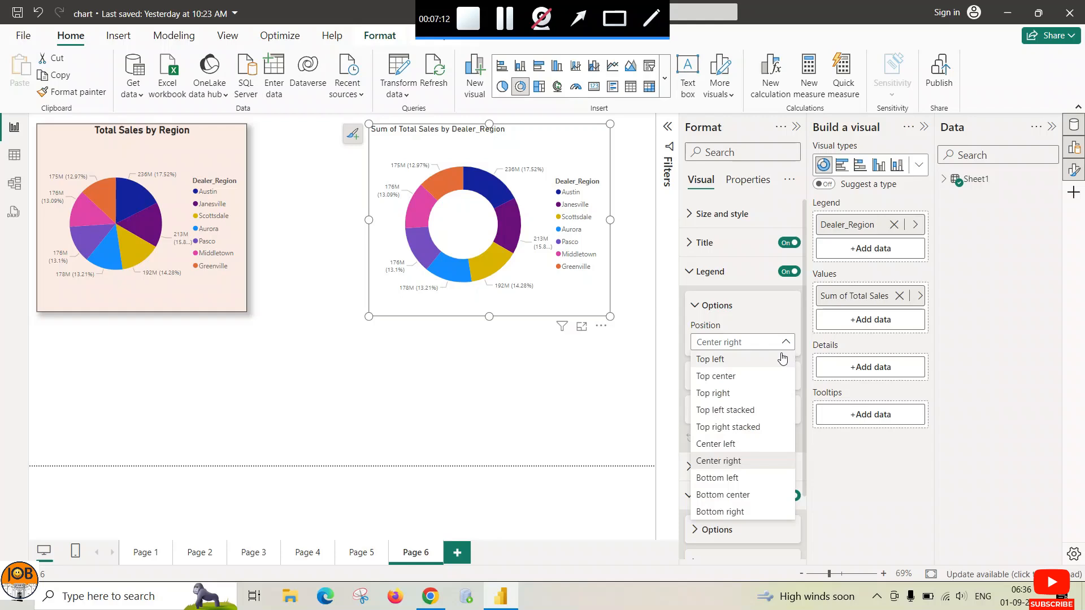
left_click(782, 344)
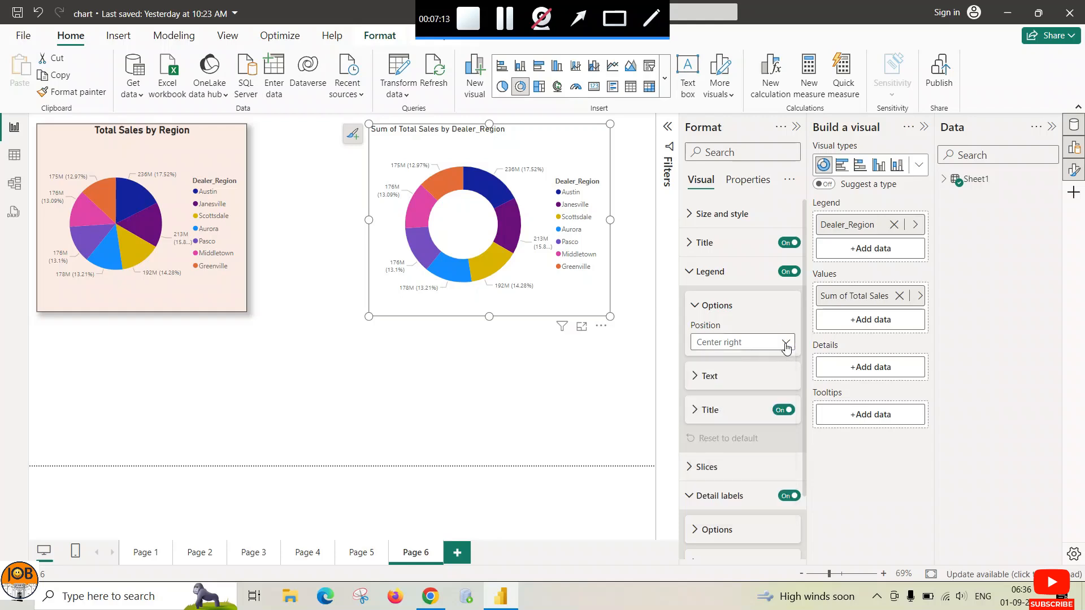
left_click(698, 381)
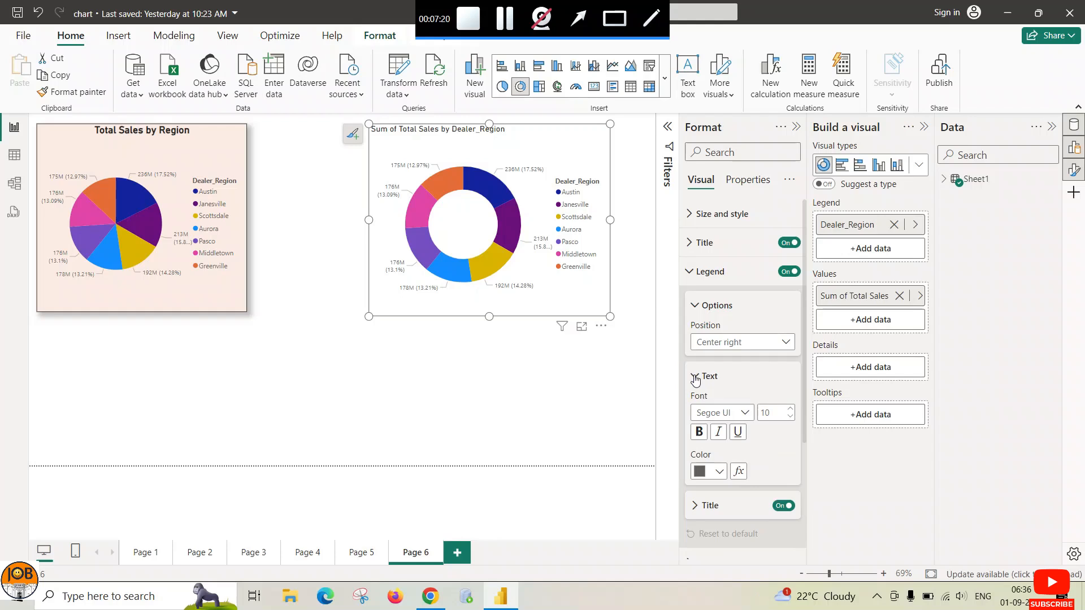
left_click(695, 377)
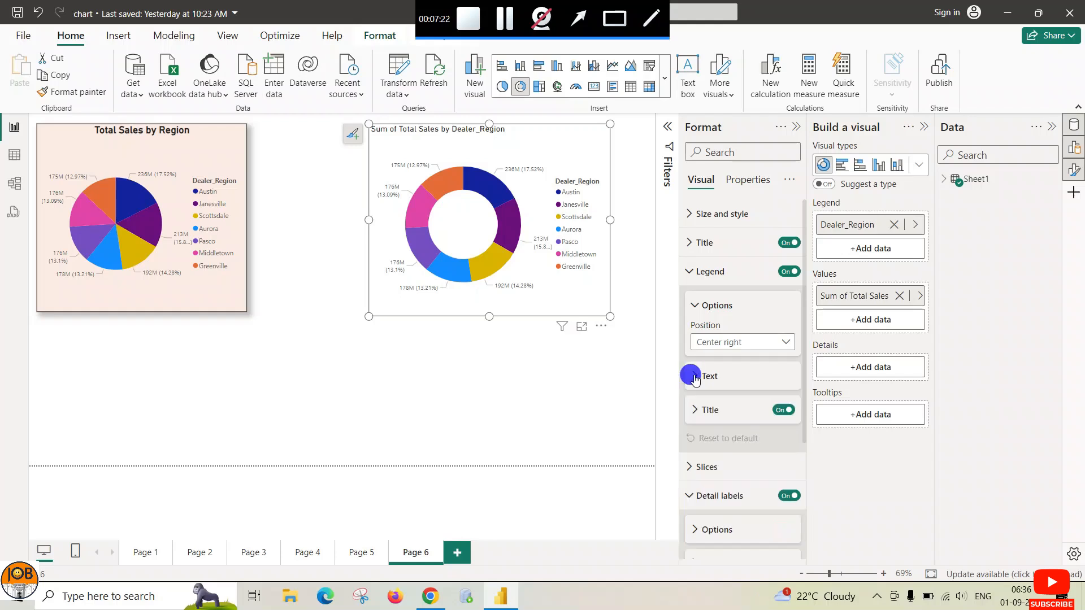
left_click(696, 310)
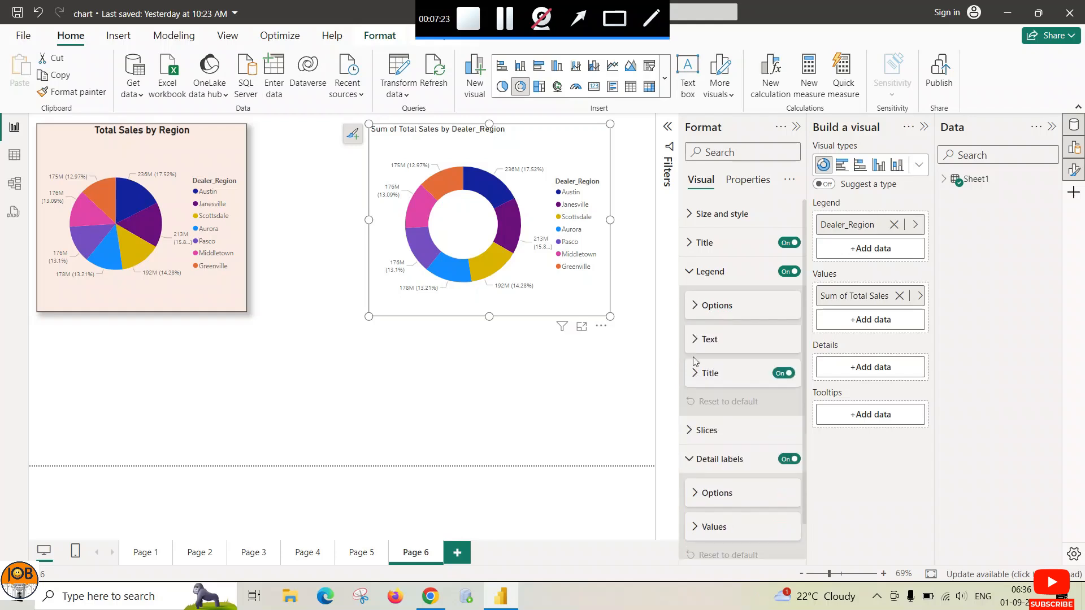
left_click(695, 377)
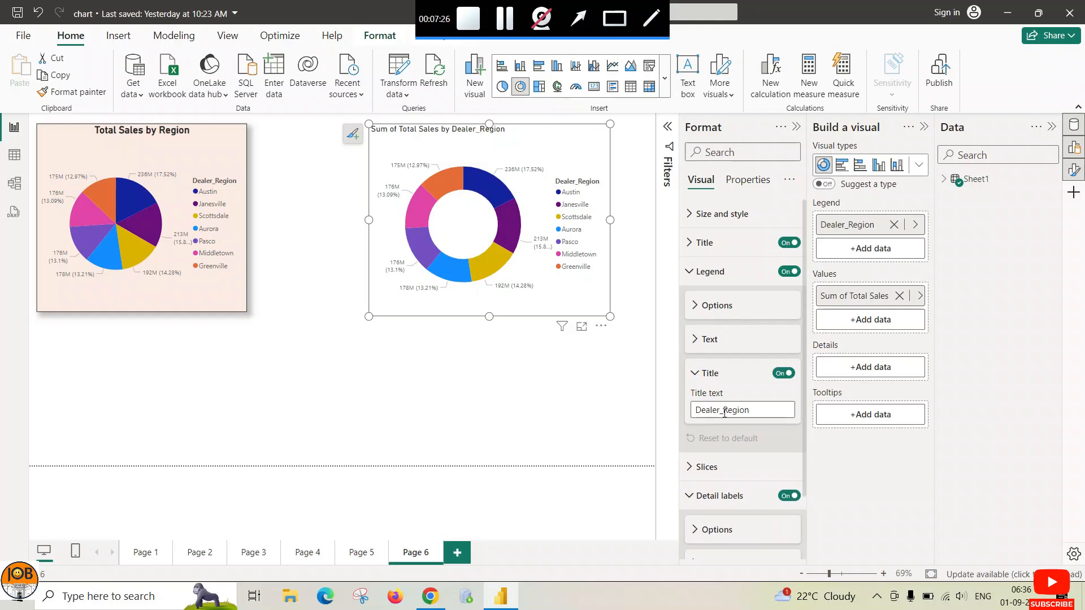
left_click(691, 372)
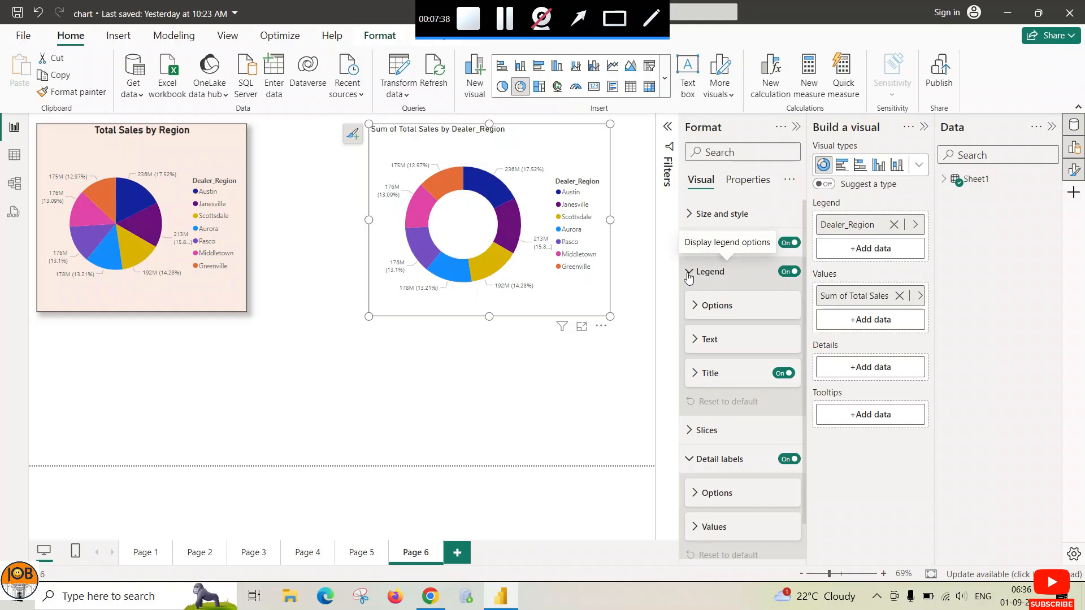
left_click(688, 274)
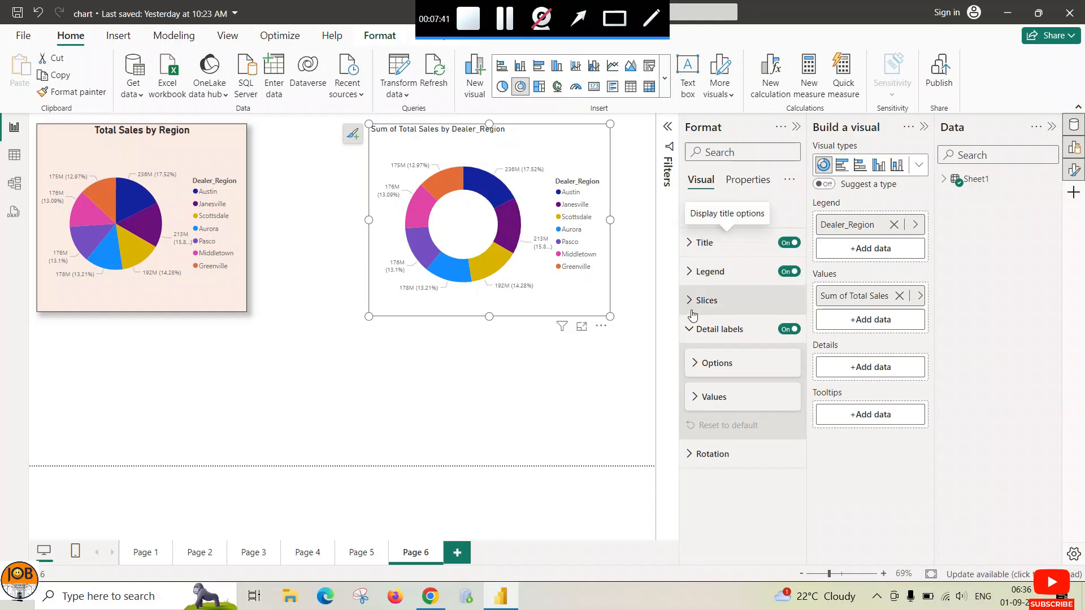
left_click(689, 330)
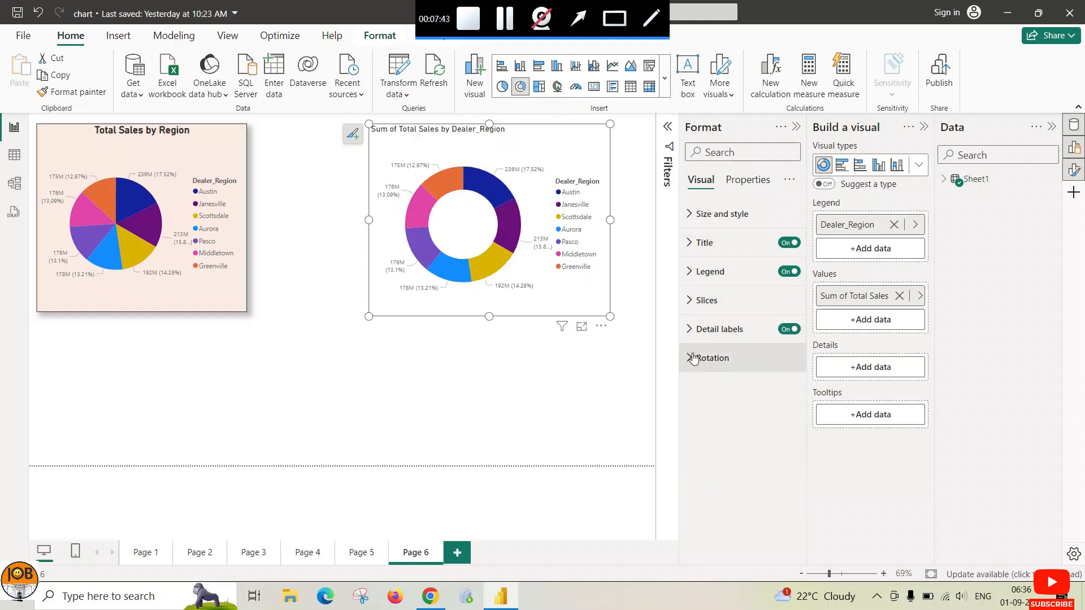
Examine the donut chart's title, subtitle, and divider settings, and check its detail label options again.
left_click(688, 243)
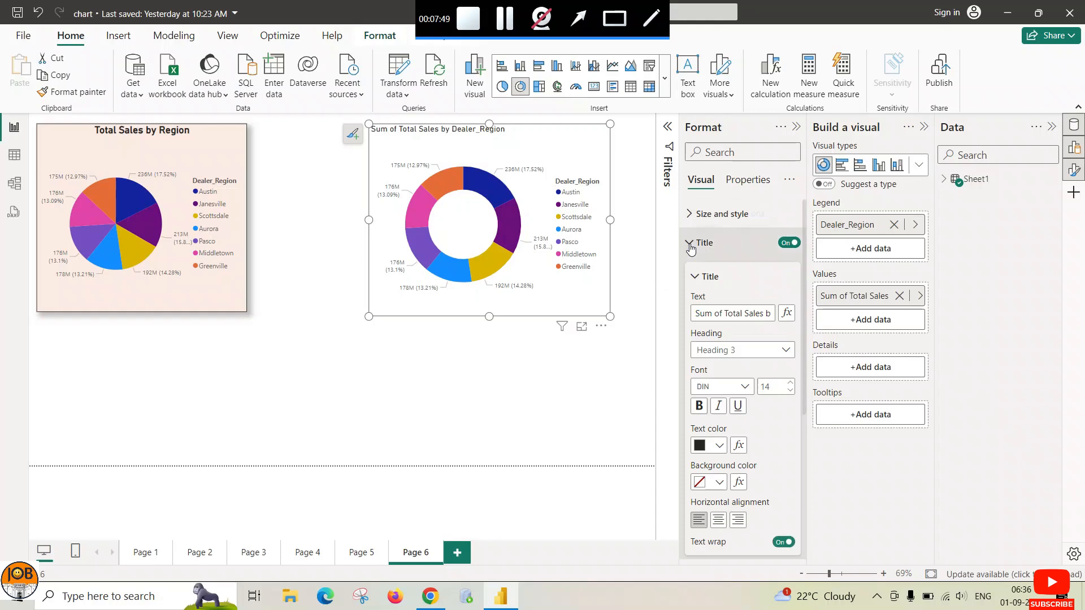
left_click(690, 247)
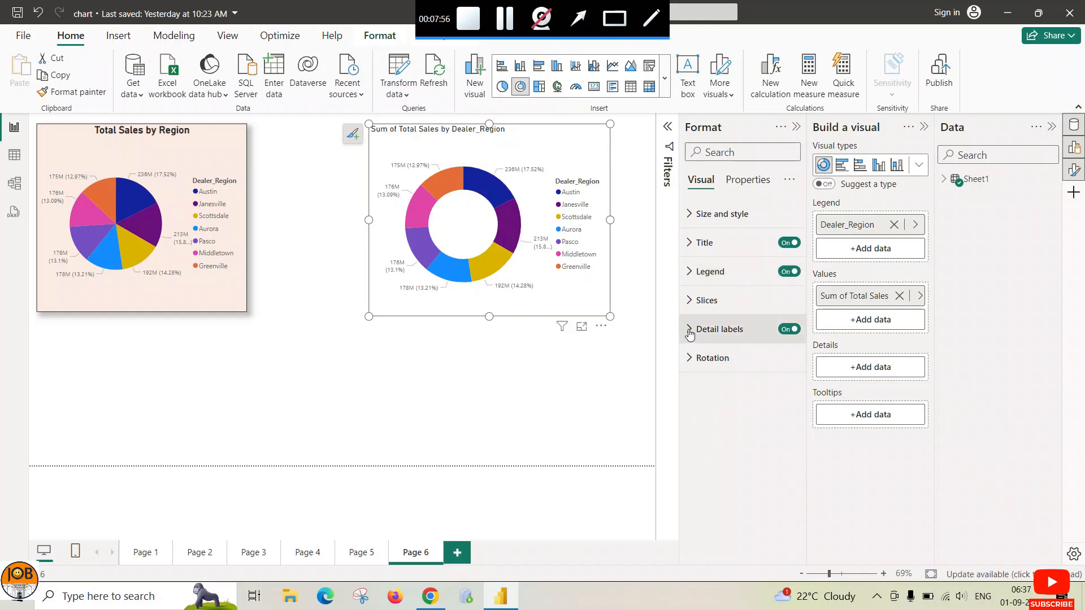
left_click(689, 244)
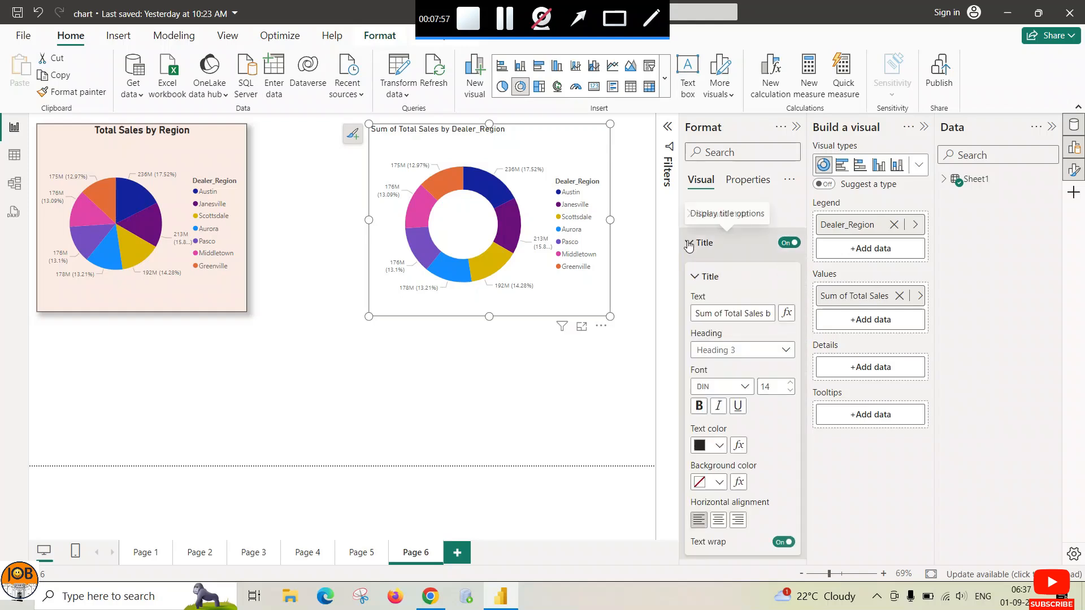
scroll(711, 317, "down", 4)
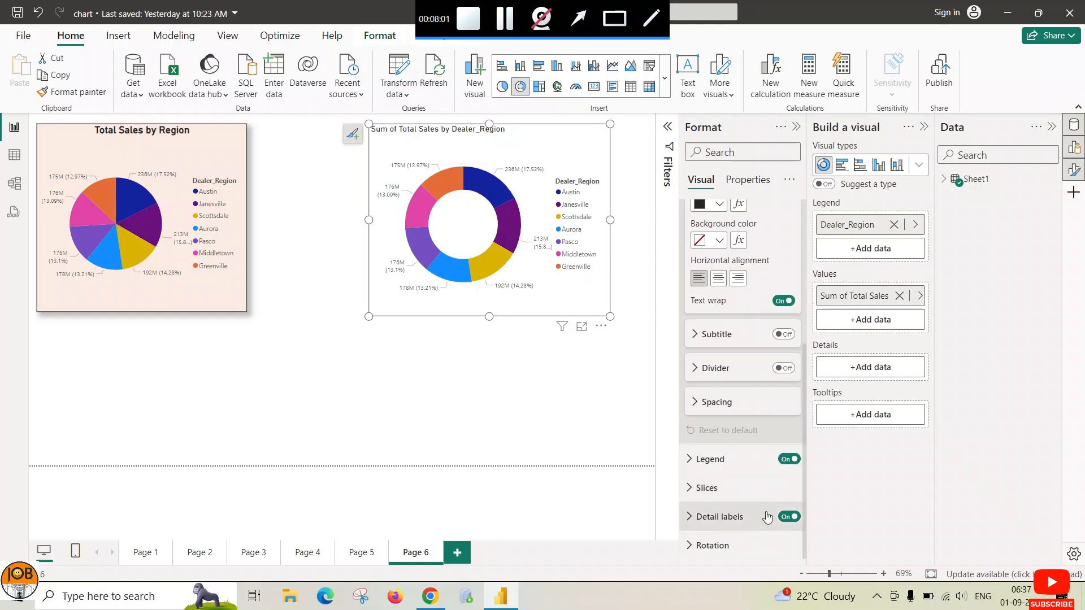
left_click(695, 335)
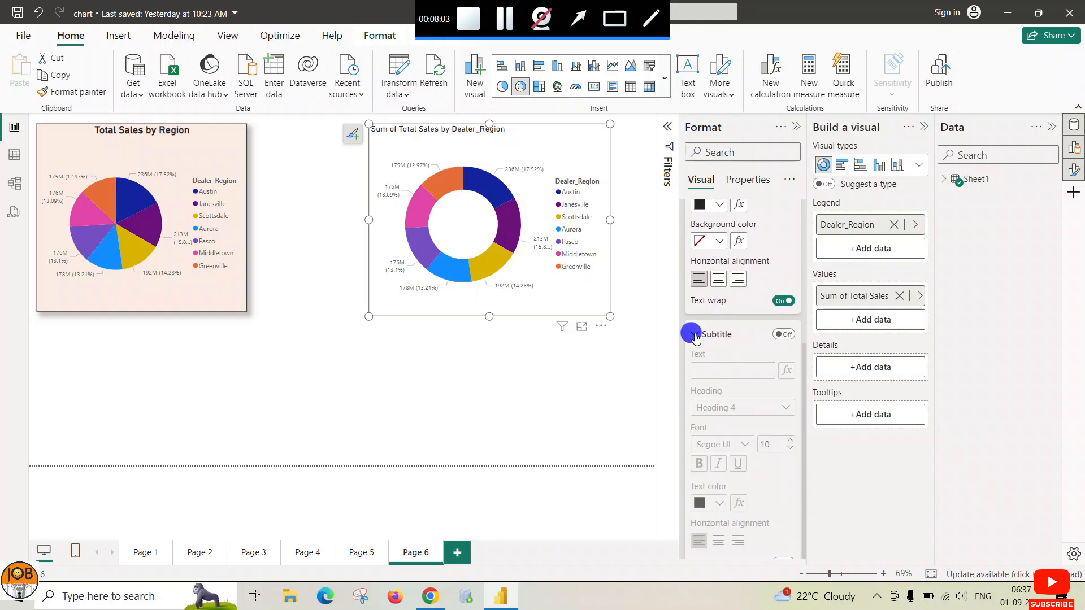
left_click(694, 335)
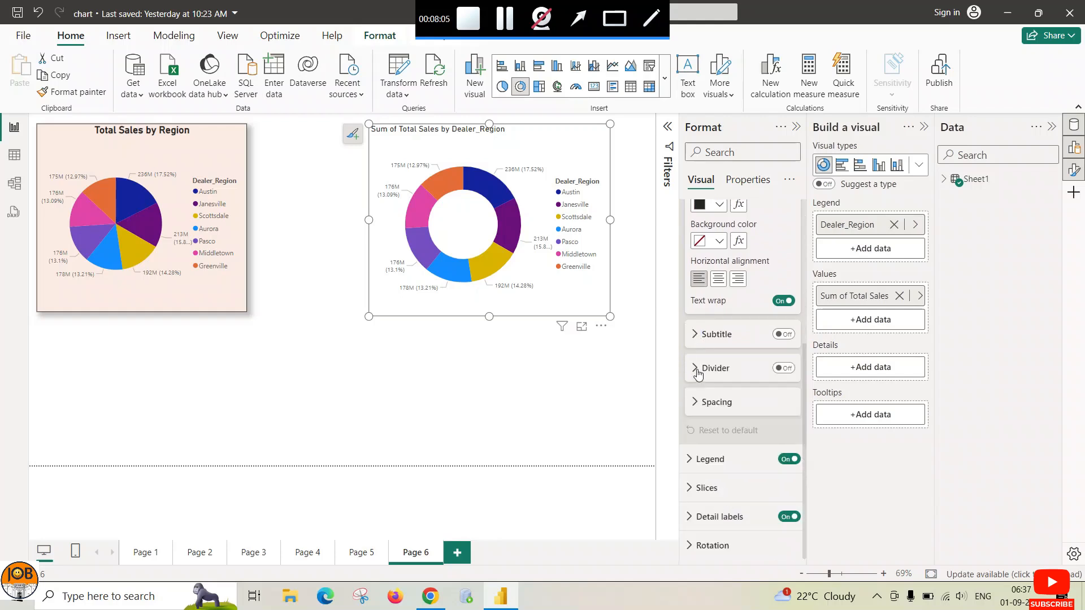
left_click(697, 369)
left_click(696, 370)
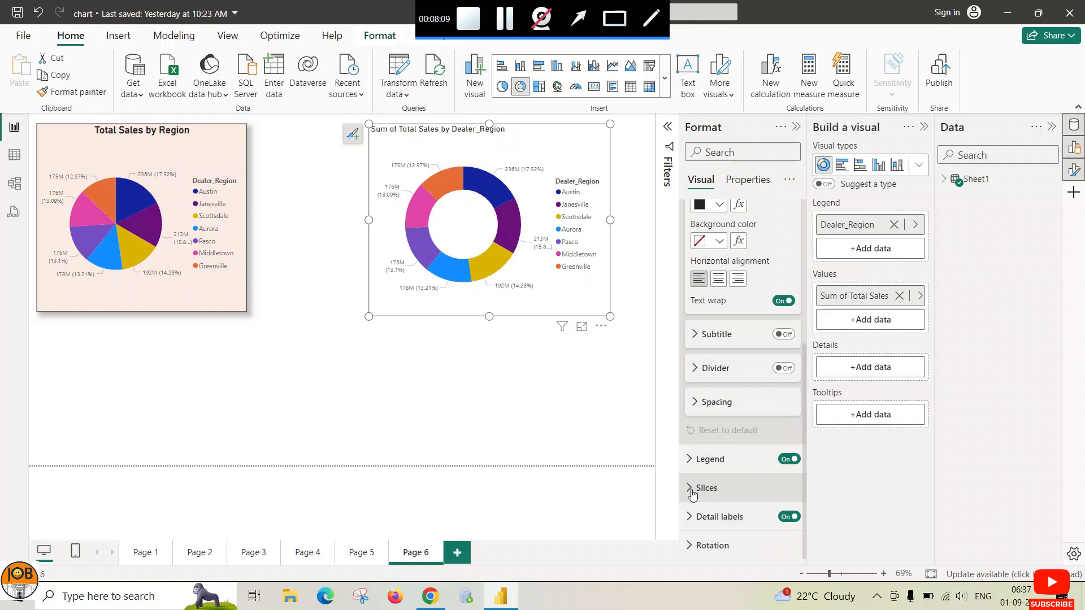
left_click(692, 515)
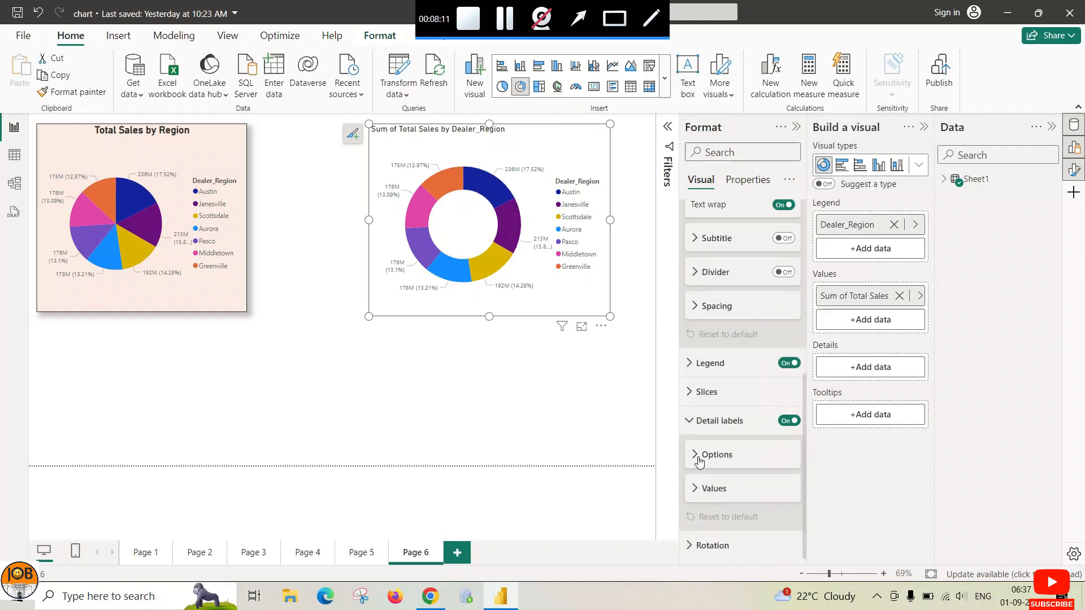
left_click(700, 458)
left_click(700, 457)
left_click(691, 420)
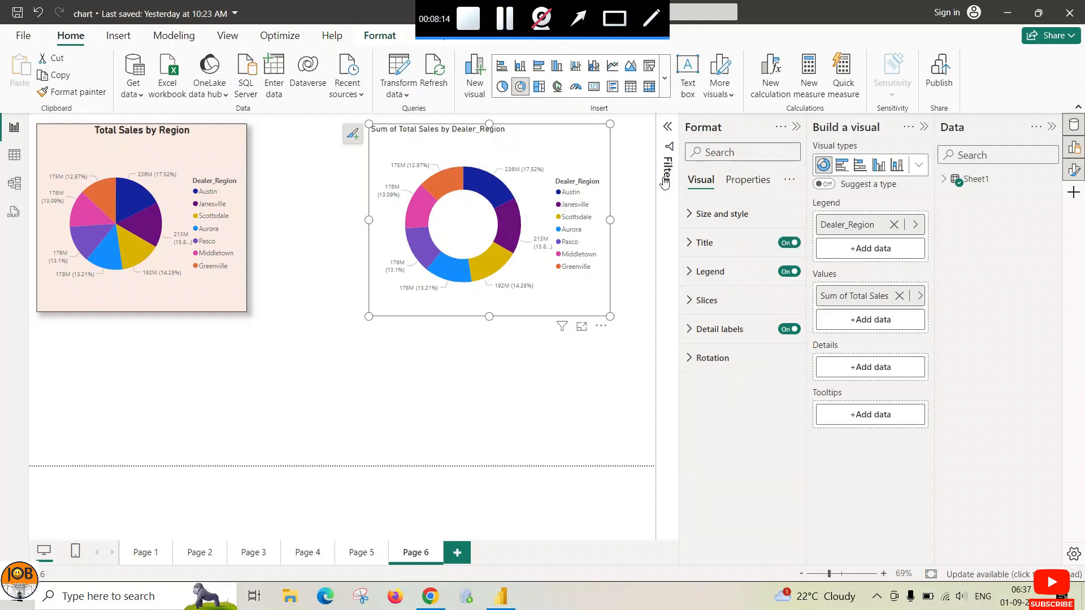
Set the donut chart's background to the recently used peach color with 51% transparency.
left_click(693, 216)
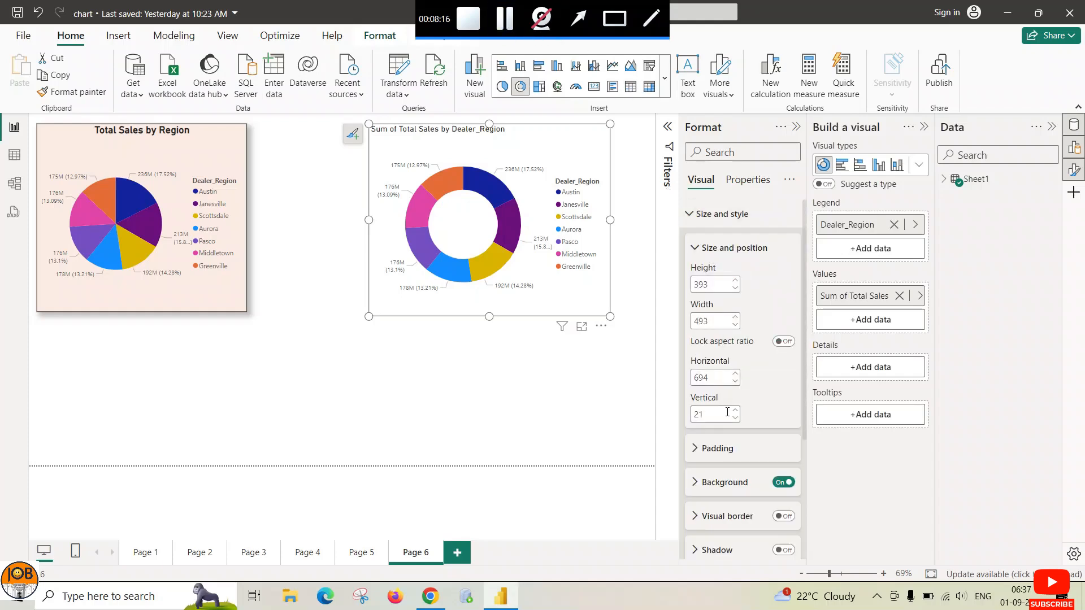
scroll(729, 417, "down", 3)
left_click(693, 341)
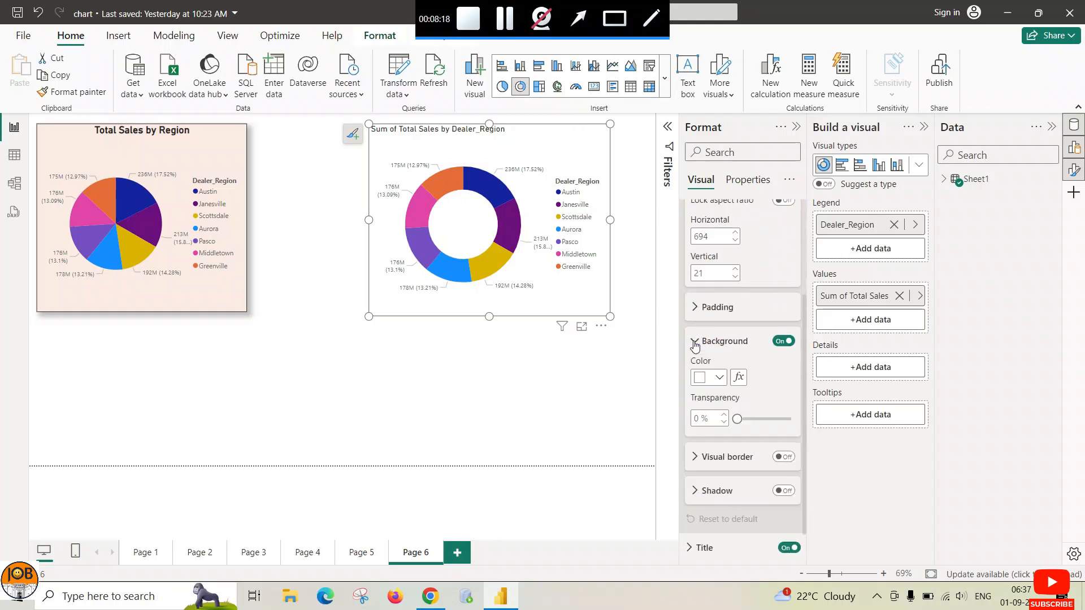
left_click(719, 379)
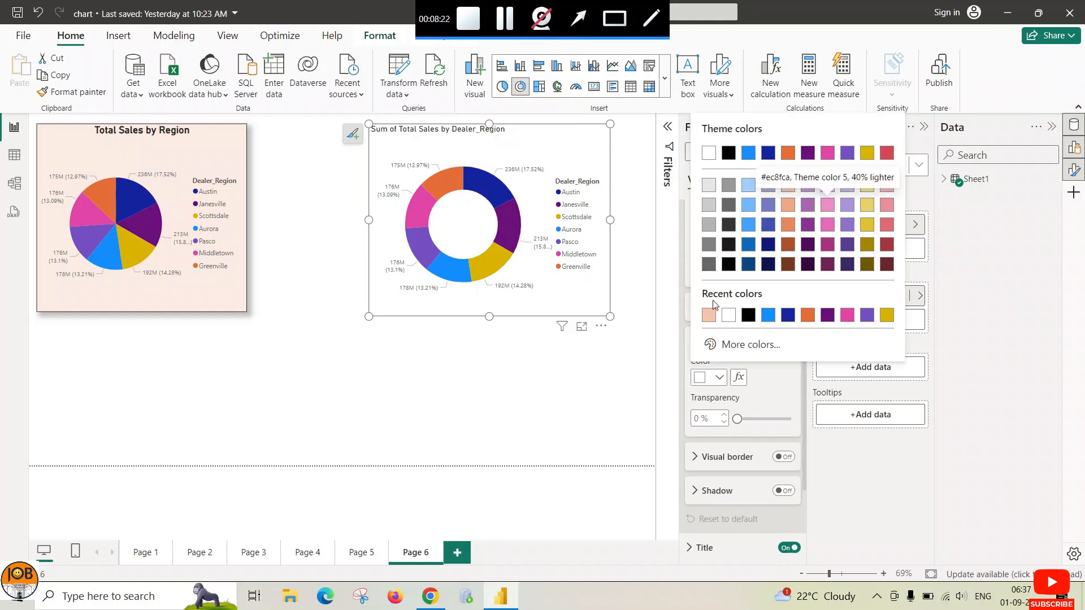
left_click(709, 317)
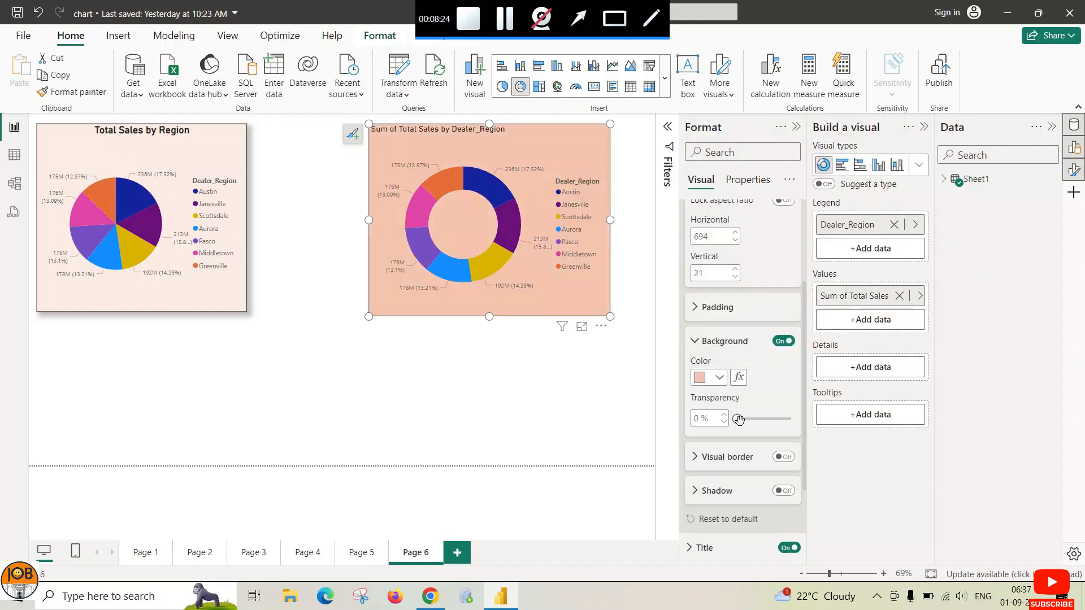
left_click_drag(739, 419, 762, 420)
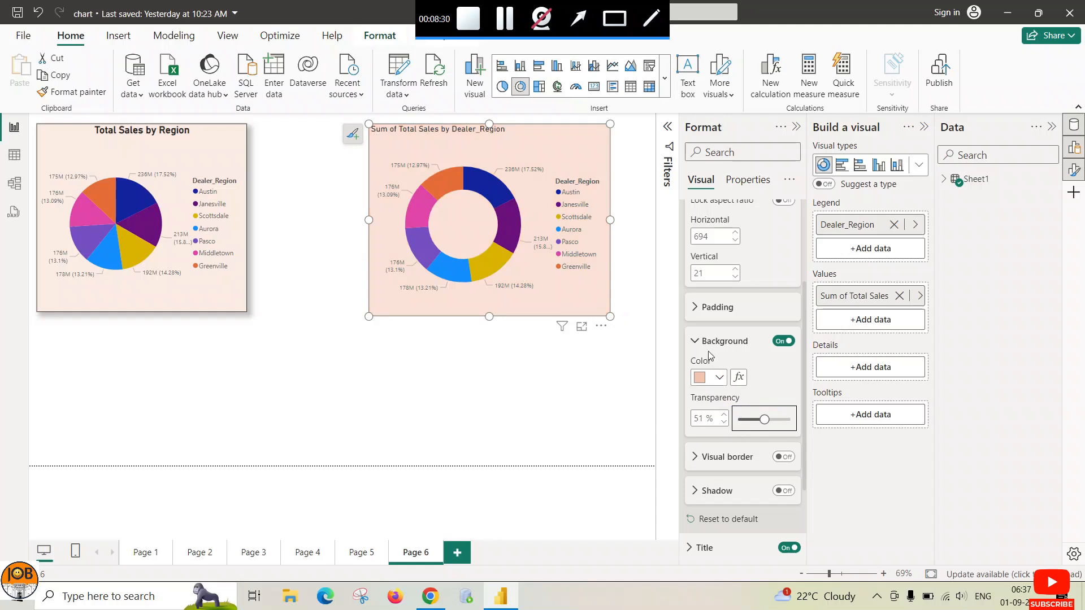
left_click(695, 341)
Turn on the visual border and shadow for the donut chart.
scroll(699, 396, "down", 1)
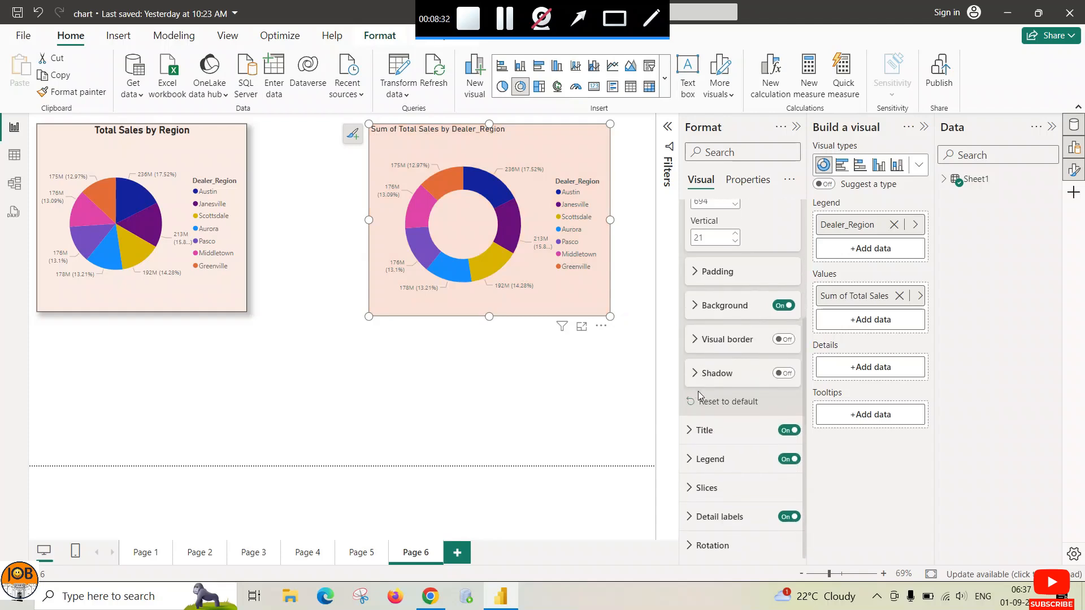
left_click(783, 339)
left_click(783, 373)
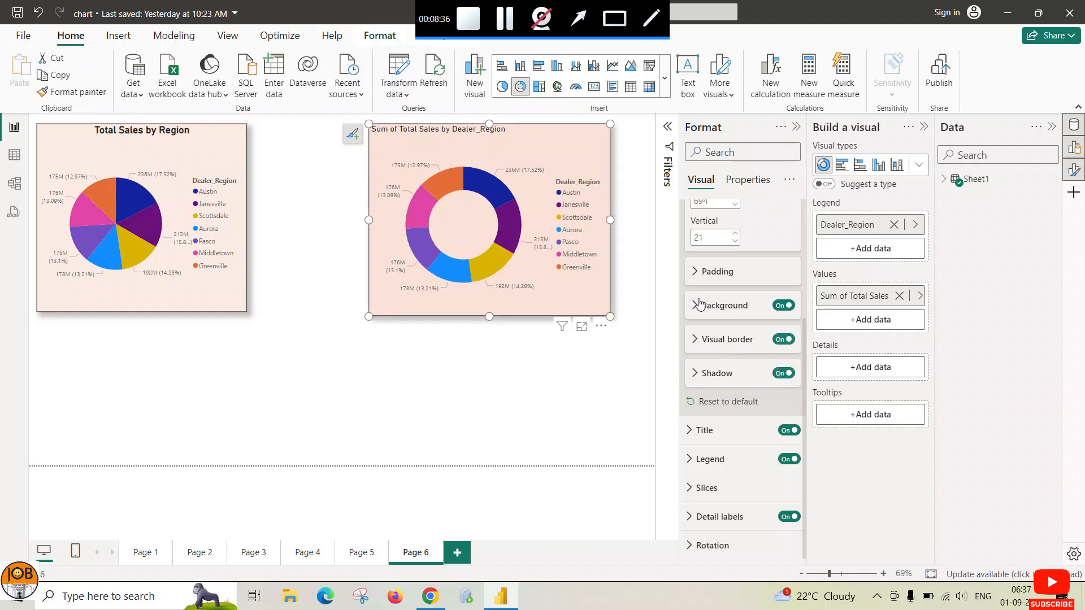
scroll(700, 294, "up", 5)
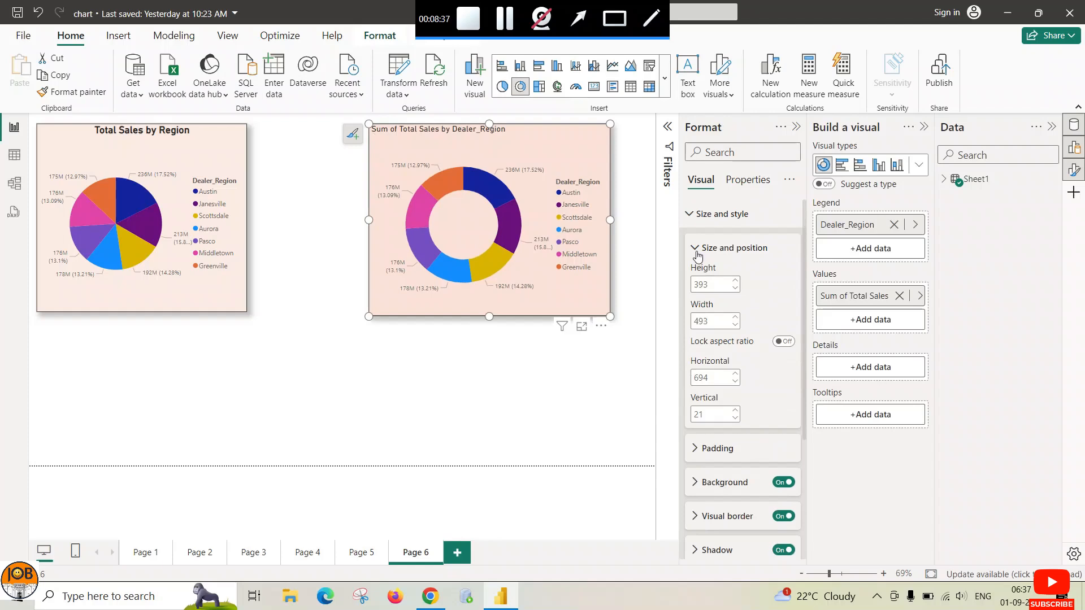
left_click(697, 214)
Move the donut chart next to the pie chart, match its height to the pie chart's, and narrow it slightly.
left_click(446, 153)
left_click_drag(447, 153, 351, 152)
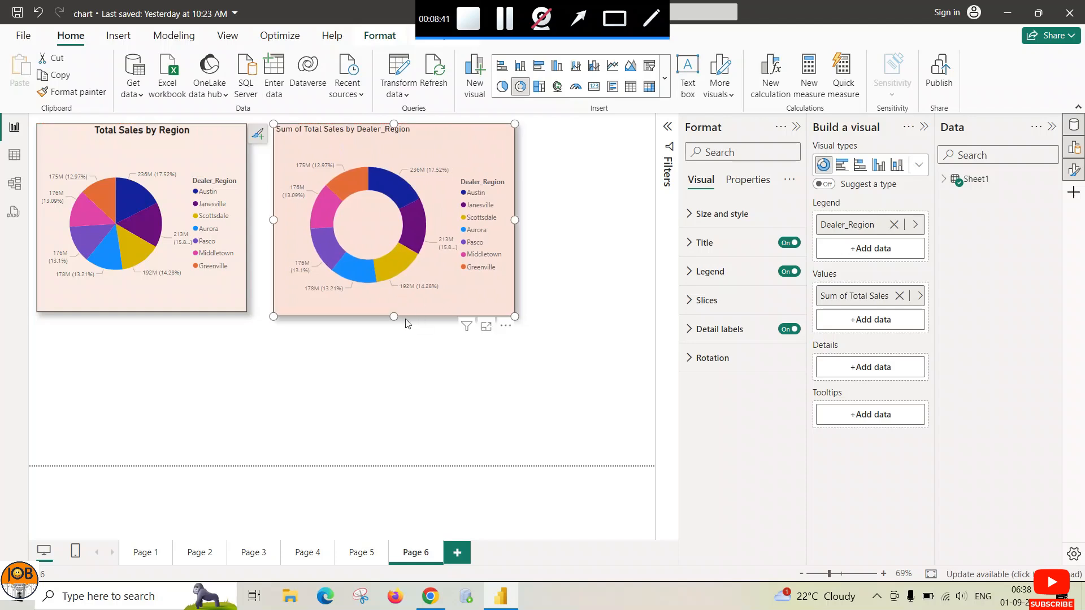
left_click_drag(395, 314, 394, 312)
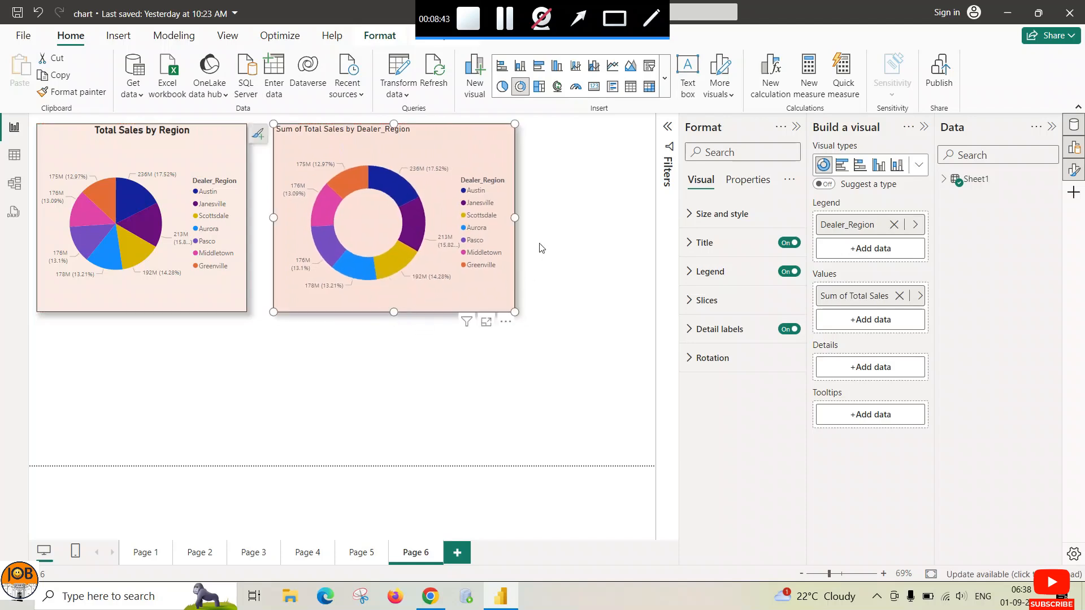
mouse_move(515, 218)
left_mouse_down()
mouse_move(501, 218)
mouse_move(511, 225)
left_mouse_up()
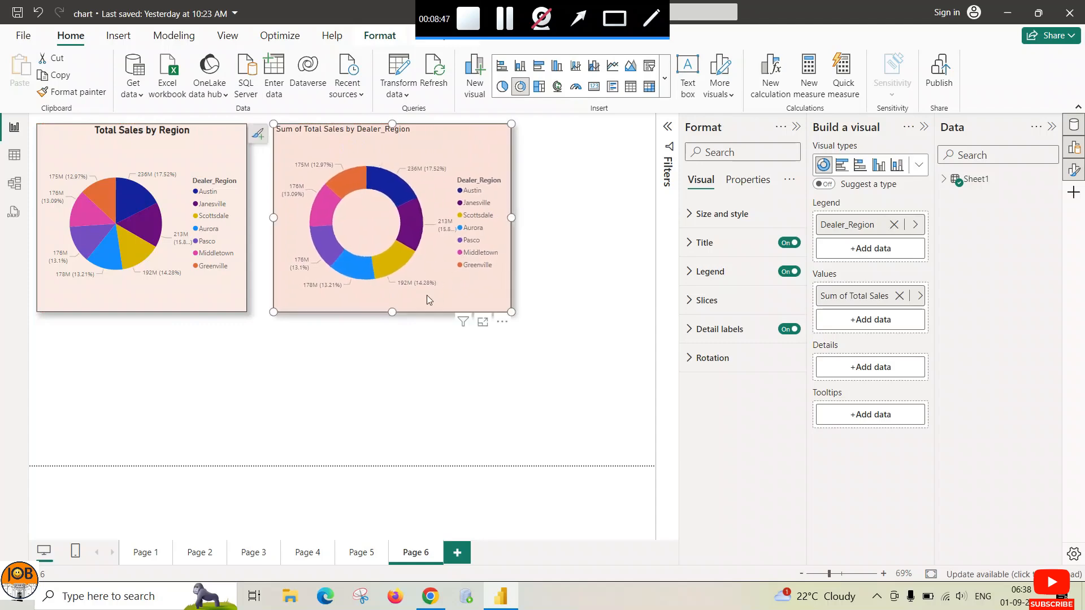
Nudge the donut chart slightly closer to the pie chart and check its detail label options.
left_click_drag(415, 290, 412, 290)
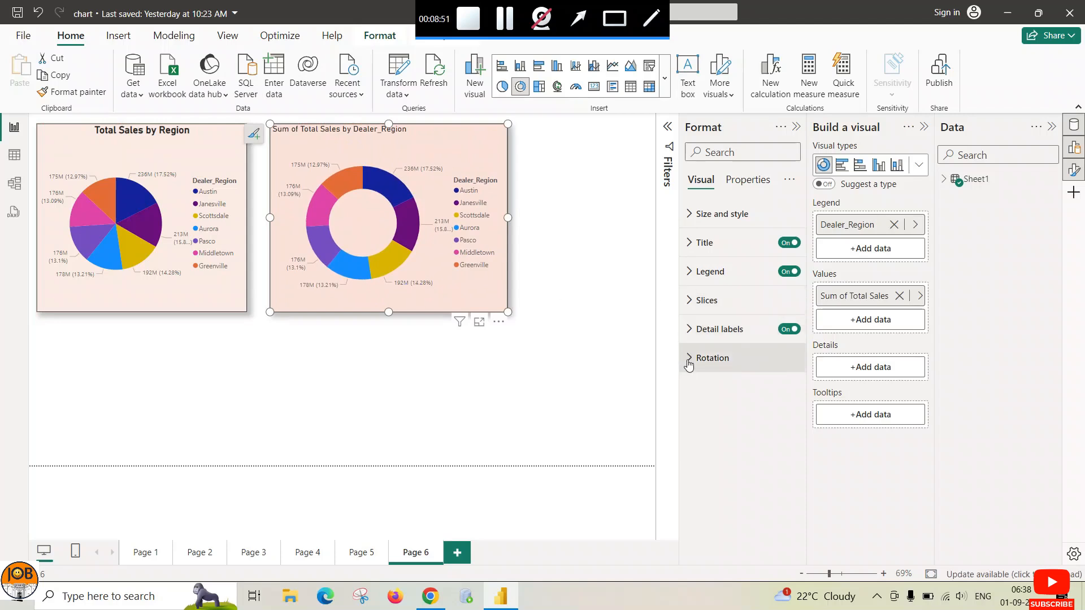
left_click(690, 330)
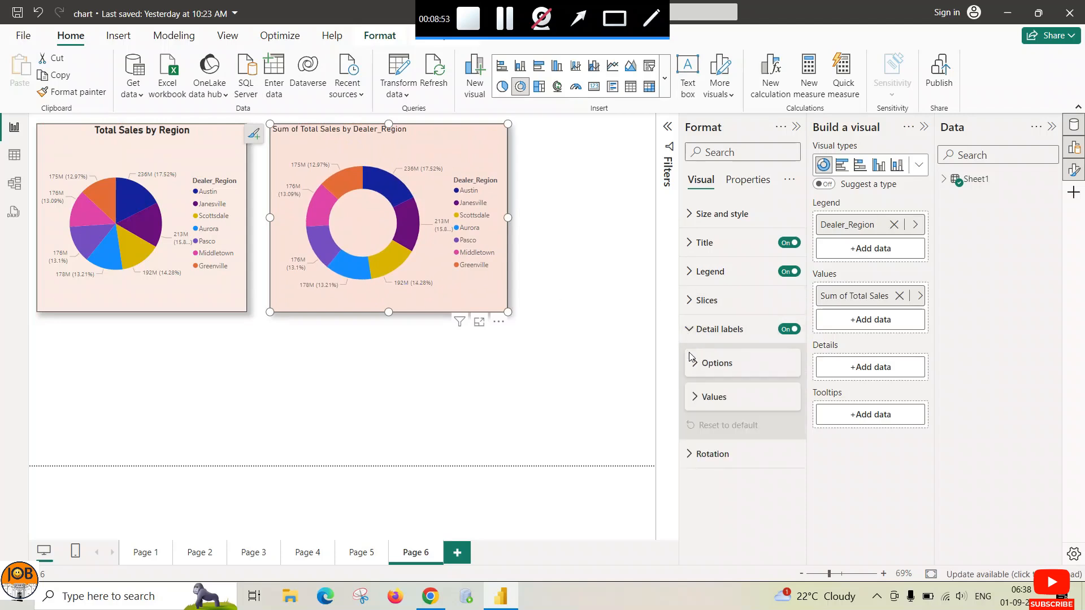
left_click(691, 362)
left_click(693, 364)
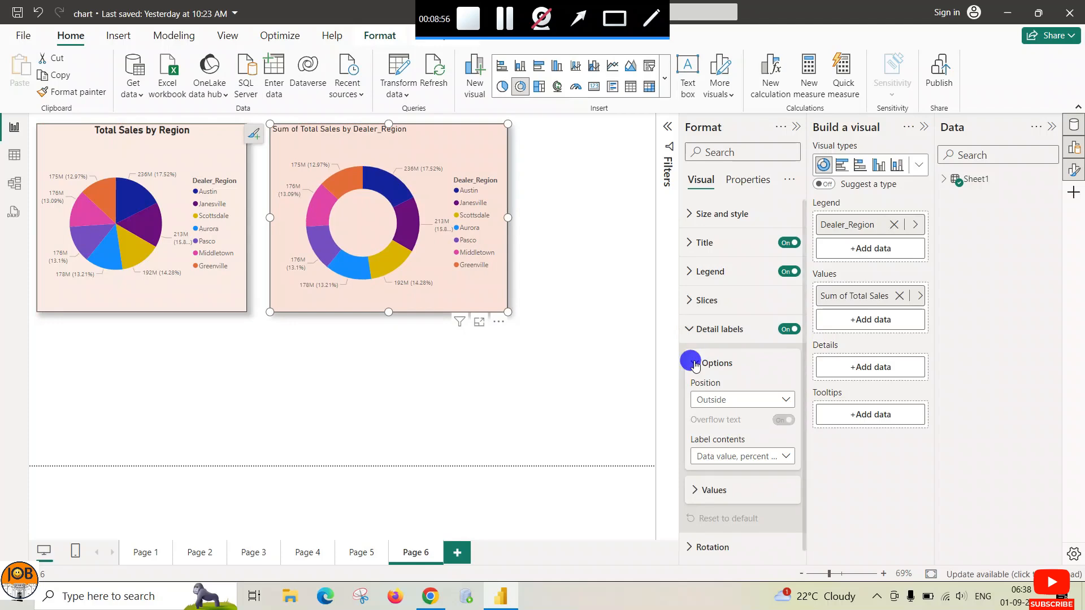
Shorten the donut chart's title text to "Total Sales by Region".
left_click(689, 243)
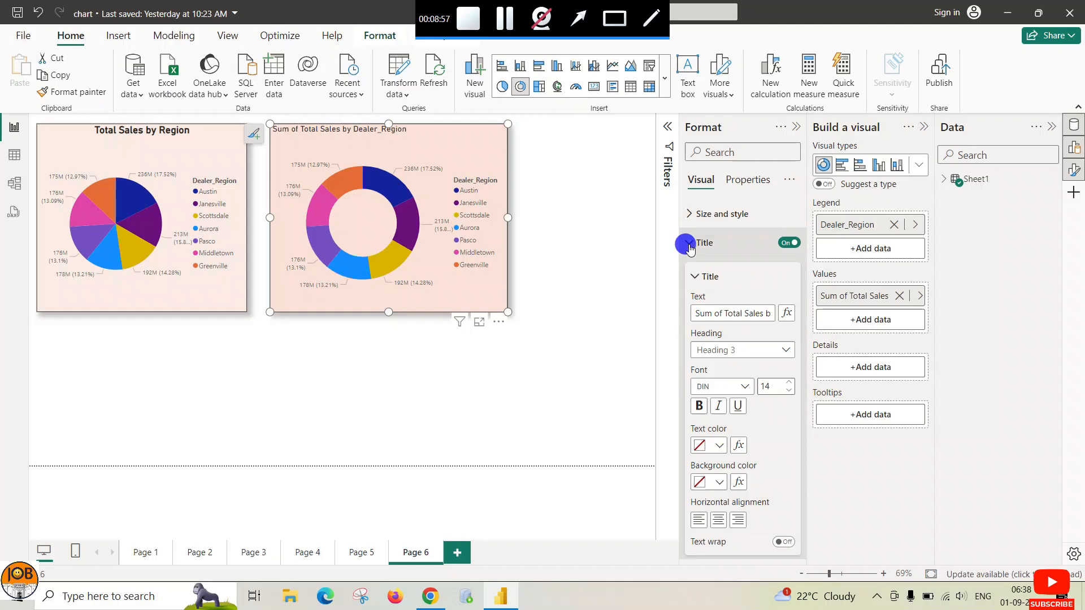
left_click(727, 313)
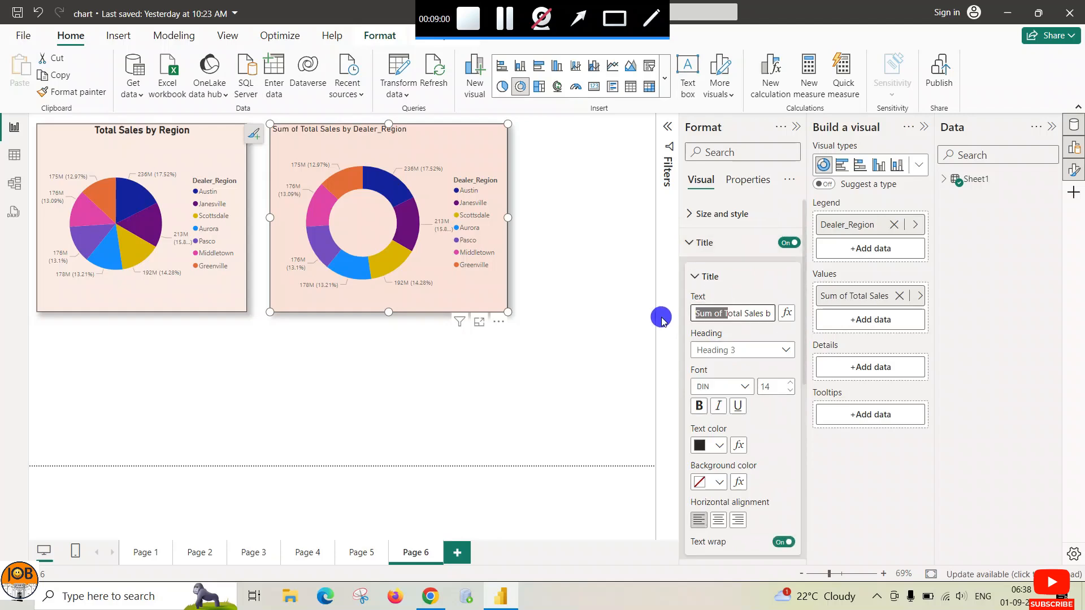
key("BackSpace")
key("BackSpace")
key("BackSpace")
key("BackSpace")
key("BackSpace")
key("BackSpace")
key("BackSpace")
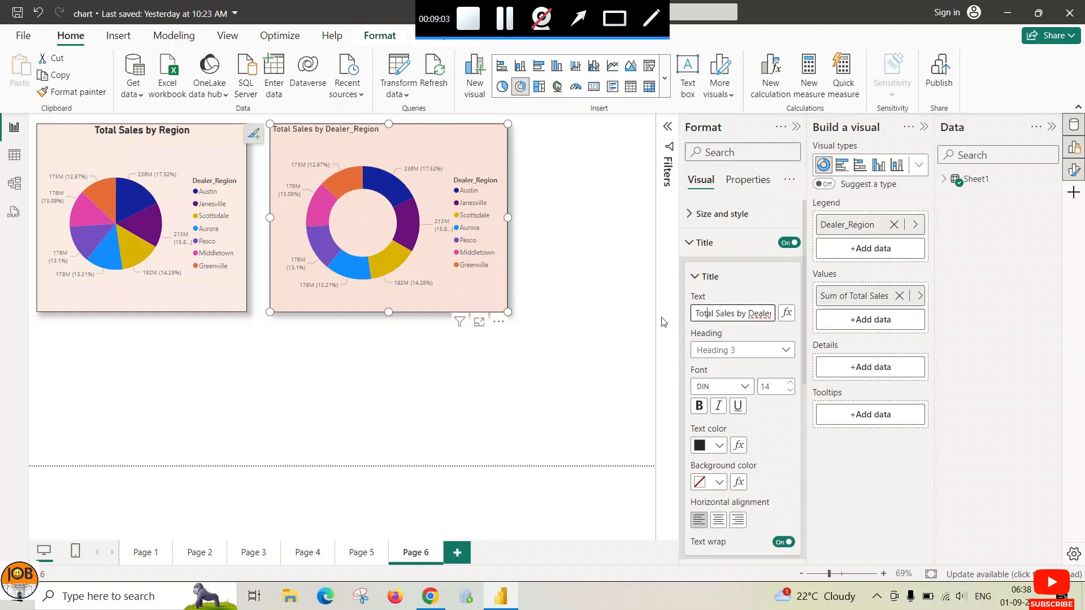
key("Right")
key("Right")
key("Right")
key("Right")
key("Right")
key("Right")
key("Right")
key("Right")
key("Right")
key("Right")
key("Right")
key("Right")
key("Right")
key("Right")
key("Right")
key("Right")
key("Right")
key("Right")
key("Left")
key("Left")
key("Left")
key("Left")
key("Left")
key("Left")
key("BackSpace")
key("BackSpace")
key("BackSpace")
key("BackSpace")
key("BackSpace")
key("BackSpace")
key("BackSpace")
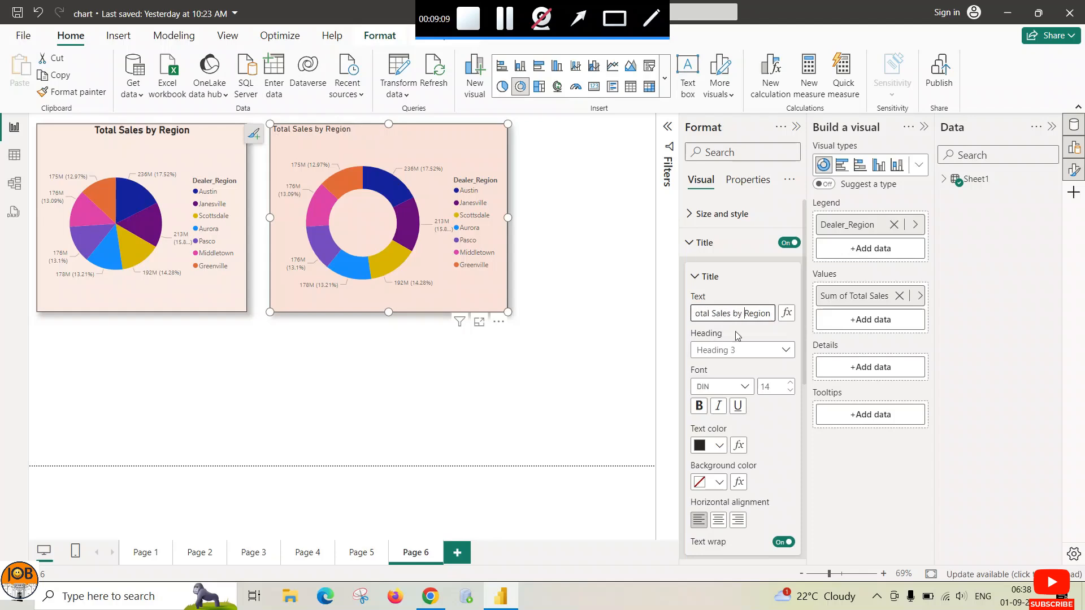
Make the donut chart's title bold, centered, and black.
left_click(700, 407)
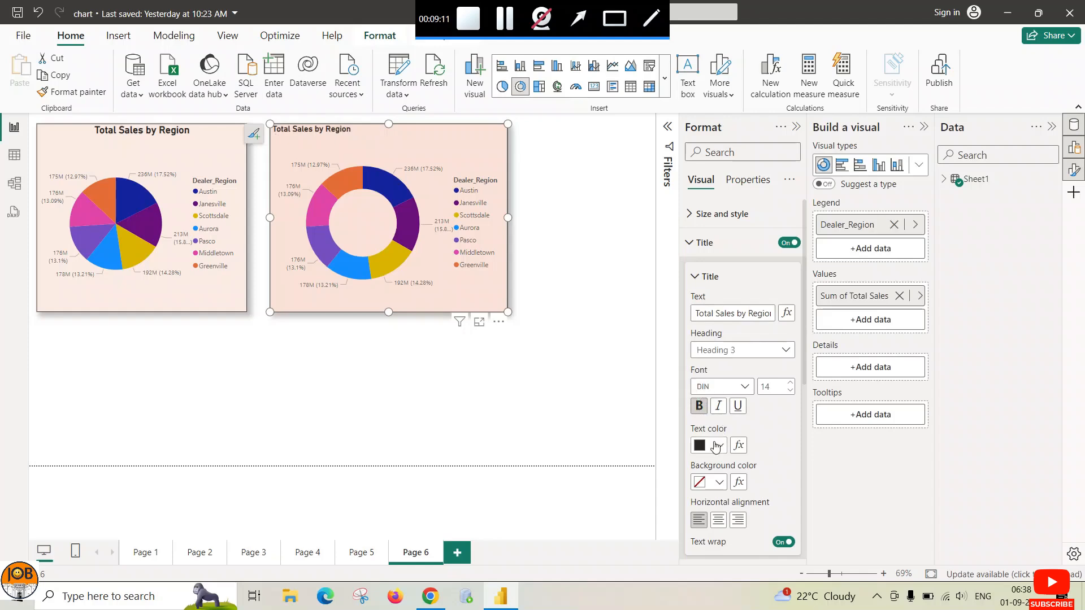
left_click(718, 519)
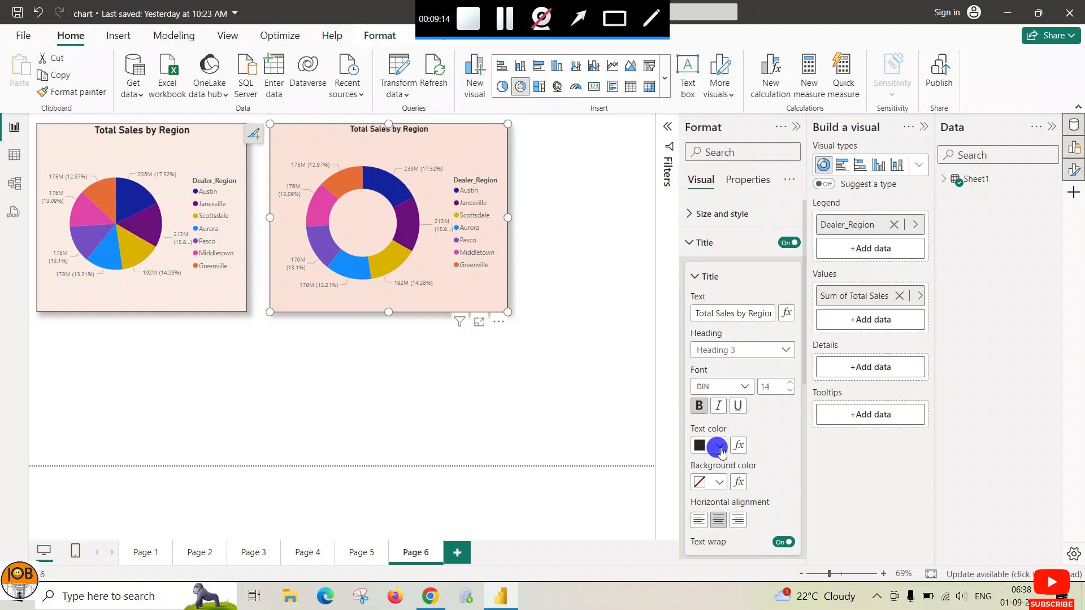
left_click(718, 446)
left_click(748, 384)
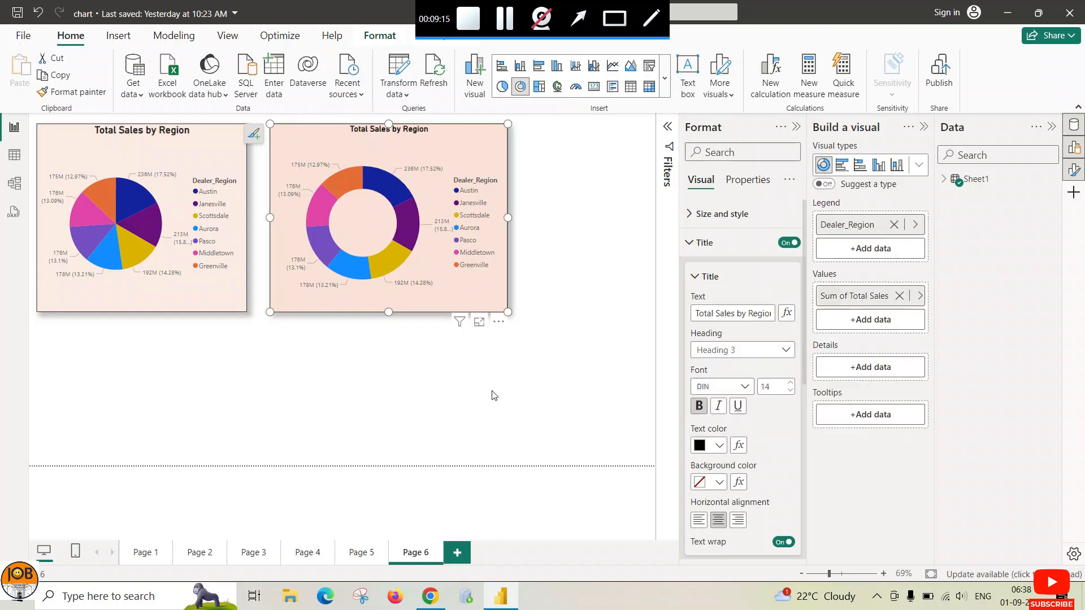
Try the donut chart's title spacing at 8 px and 0 px, settle on a slightly reduced gap, and collapse the open settings.
scroll(764, 446, "down", 2)
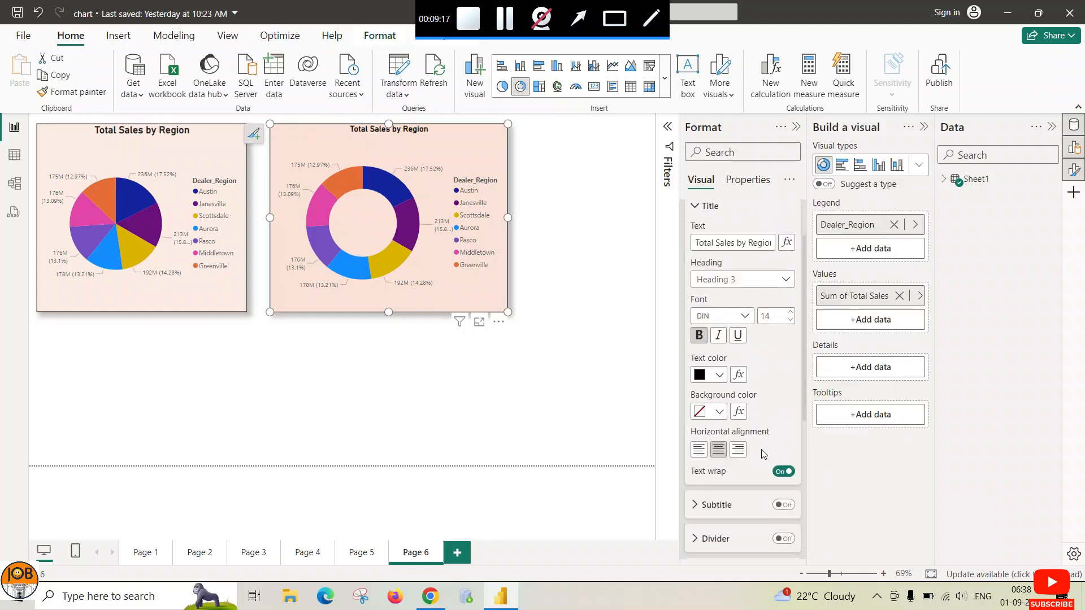
scroll(726, 472, "down", 2)
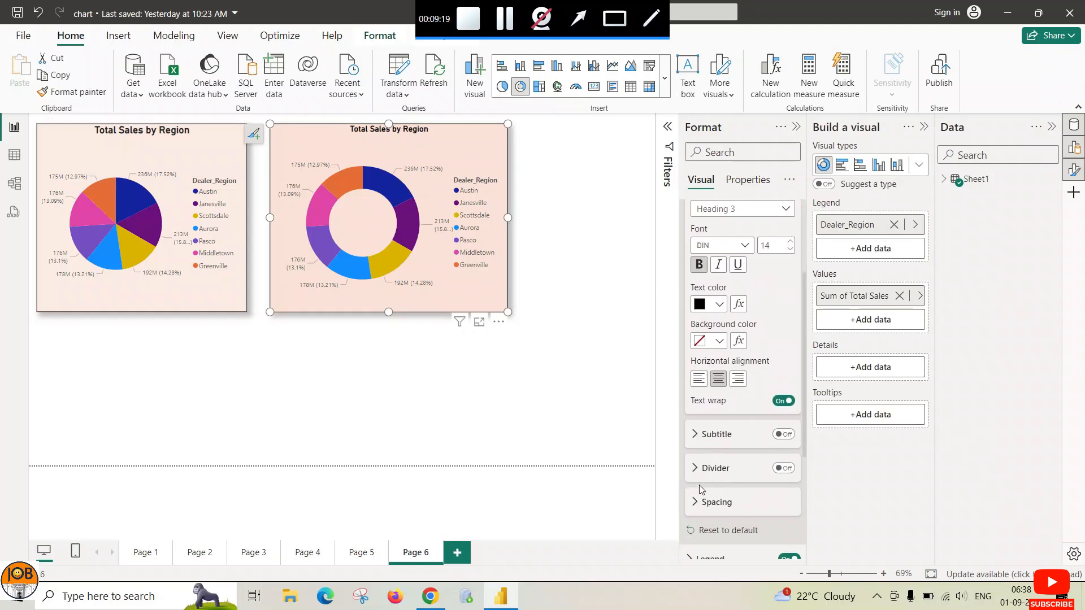
left_click(696, 504)
scroll(732, 430, "down", 4)
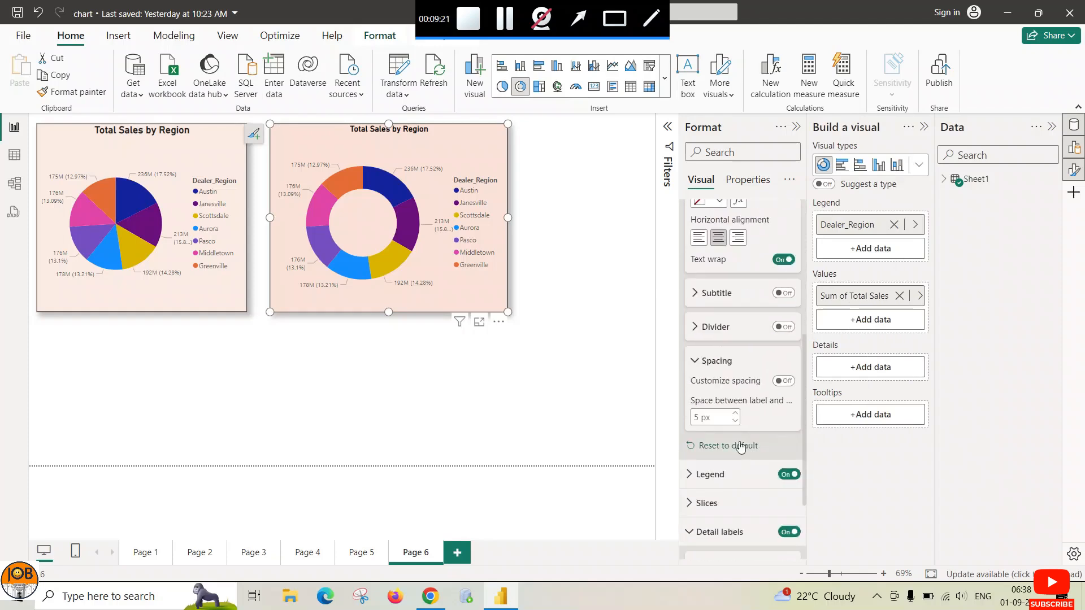
left_click(734, 414)
left_click(735, 414)
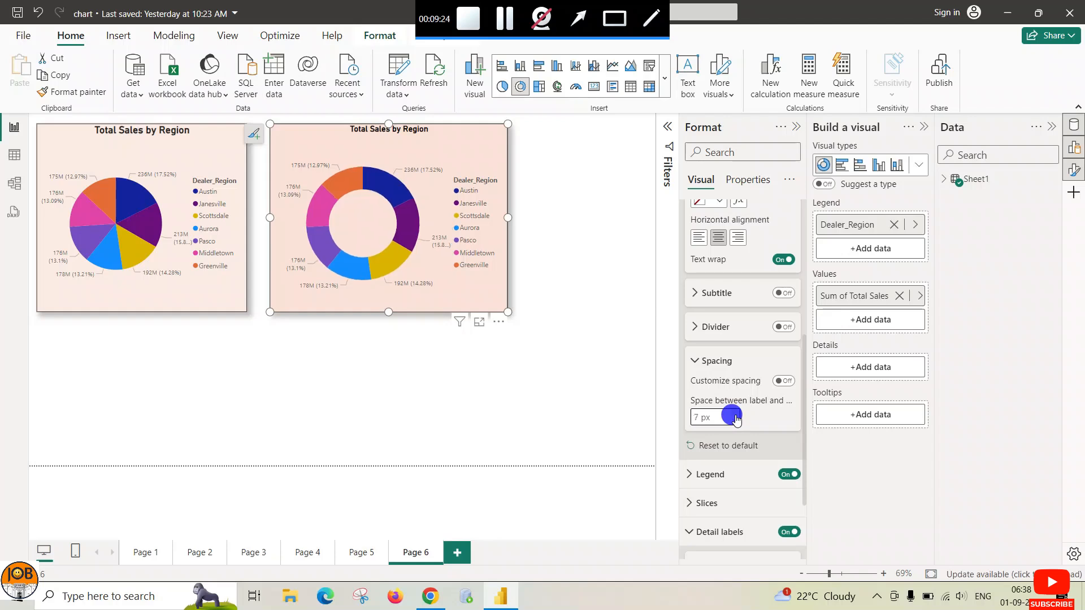
left_click(734, 414)
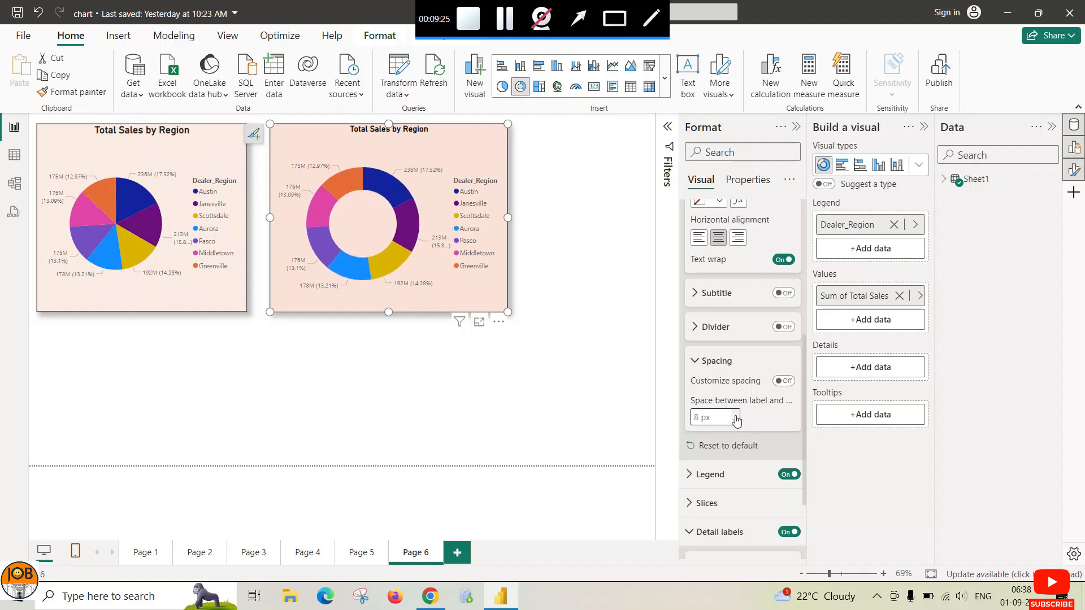
left_click(736, 423)
left_click(736, 424)
left_click(736, 424)
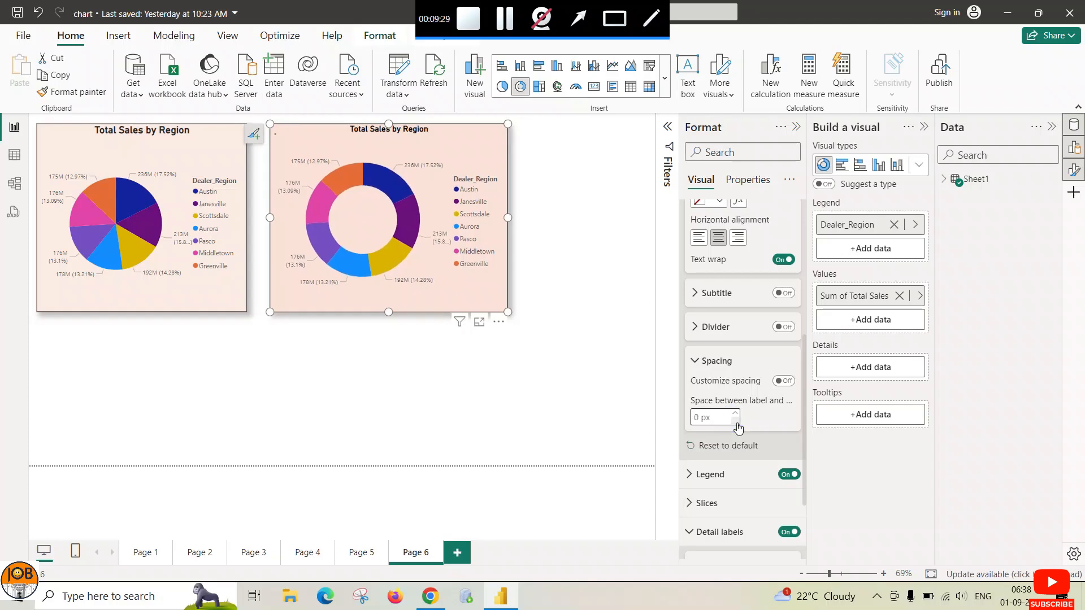
left_click(690, 362)
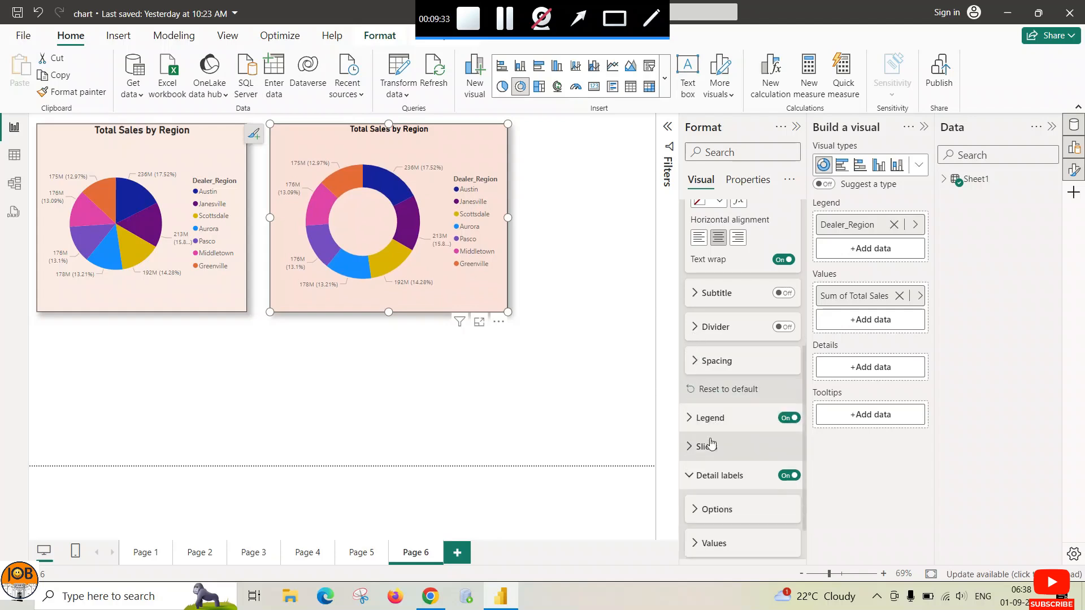
left_click(688, 474)
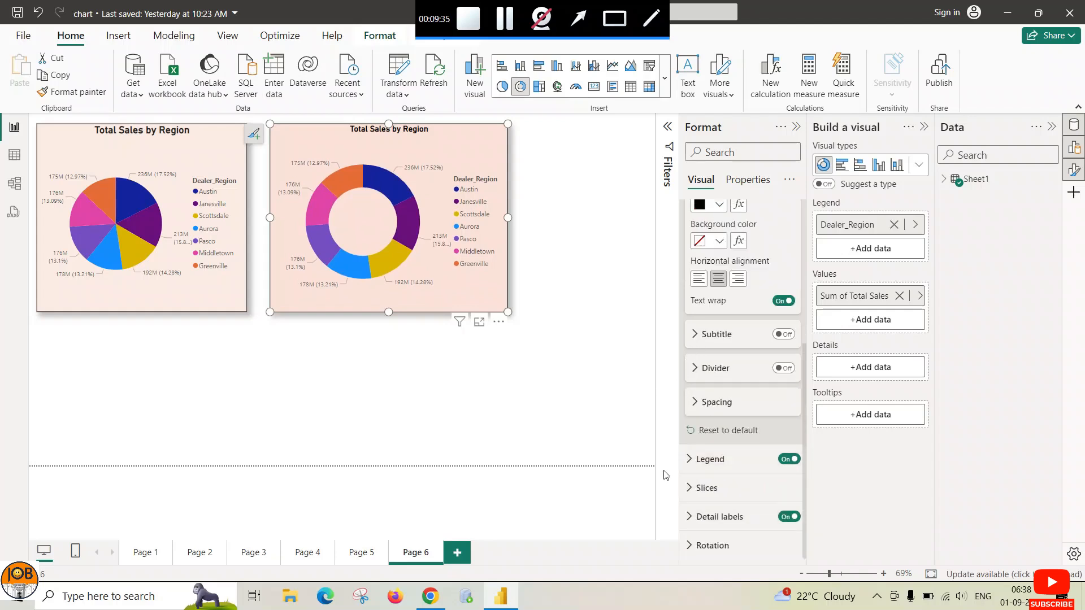
scroll(712, 350, "up", 5)
left_click(689, 243)
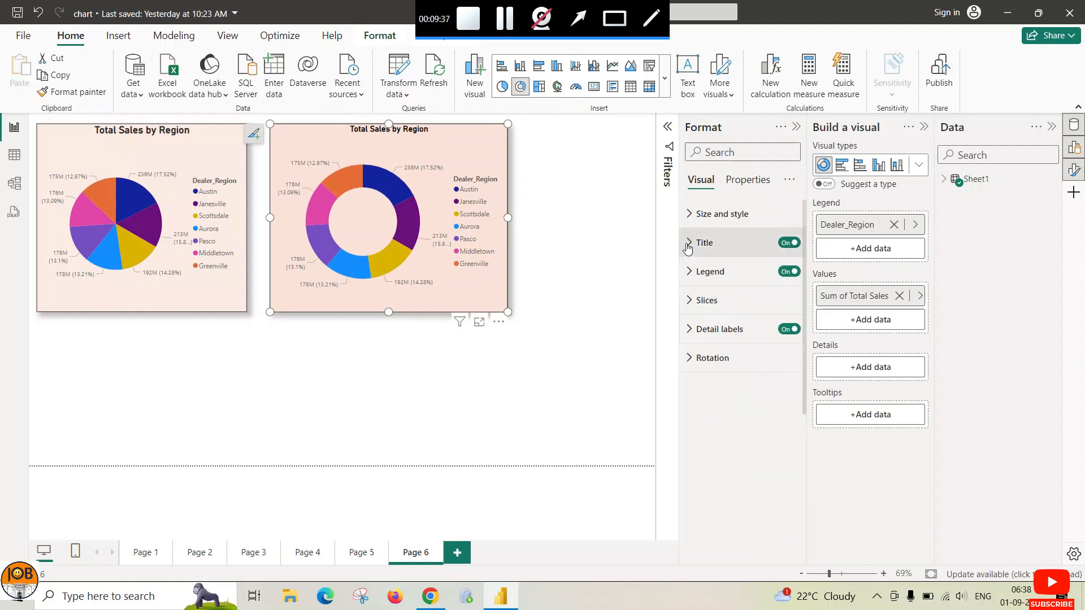
Clear the Janesville highlight and remove Dealer_Region from the donut chart's legend.
left_click(560, 341)
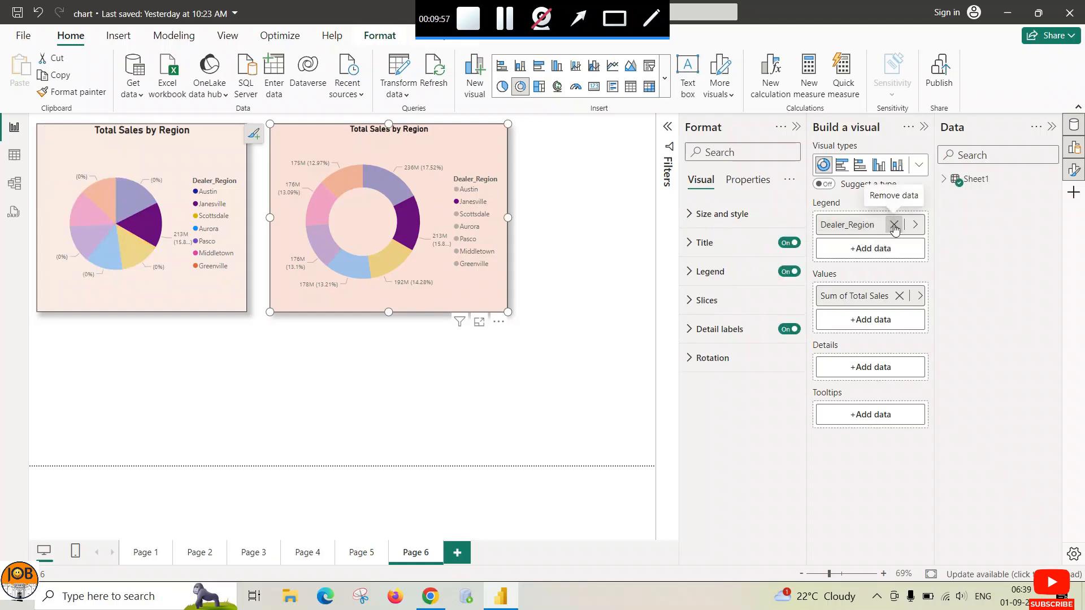
left_click(476, 279)
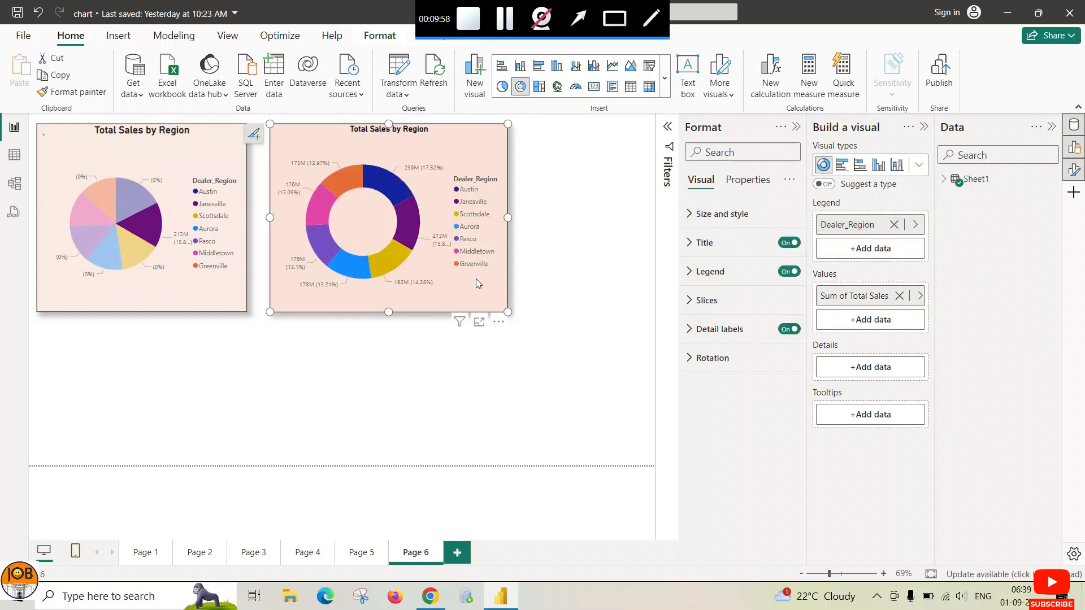
left_click(894, 226)
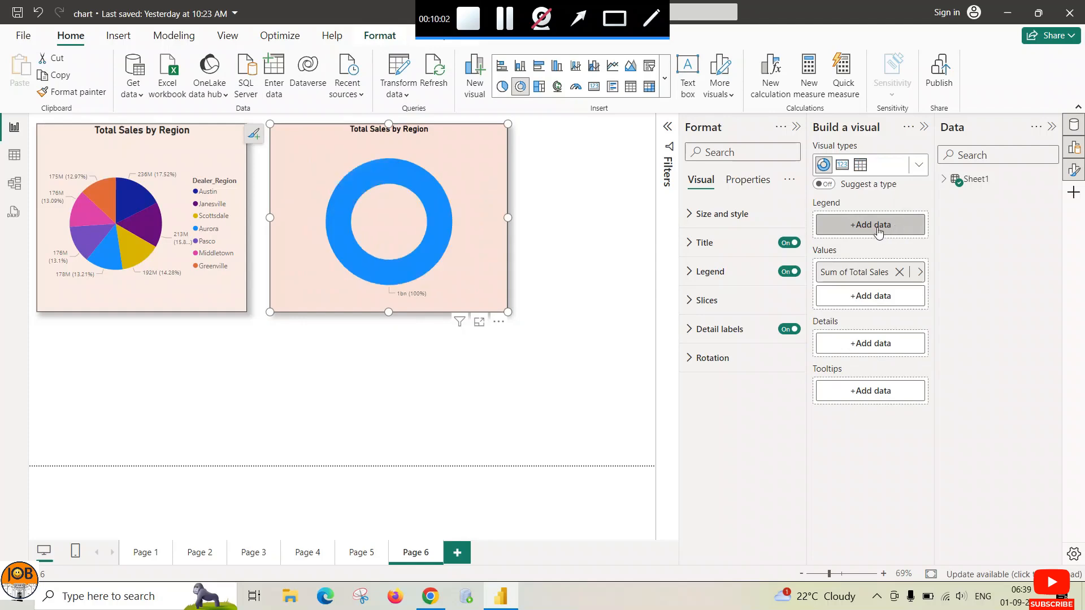
Try Model as the donut chart's legend field, remove it again, and look through the available fields.
left_click(878, 232)
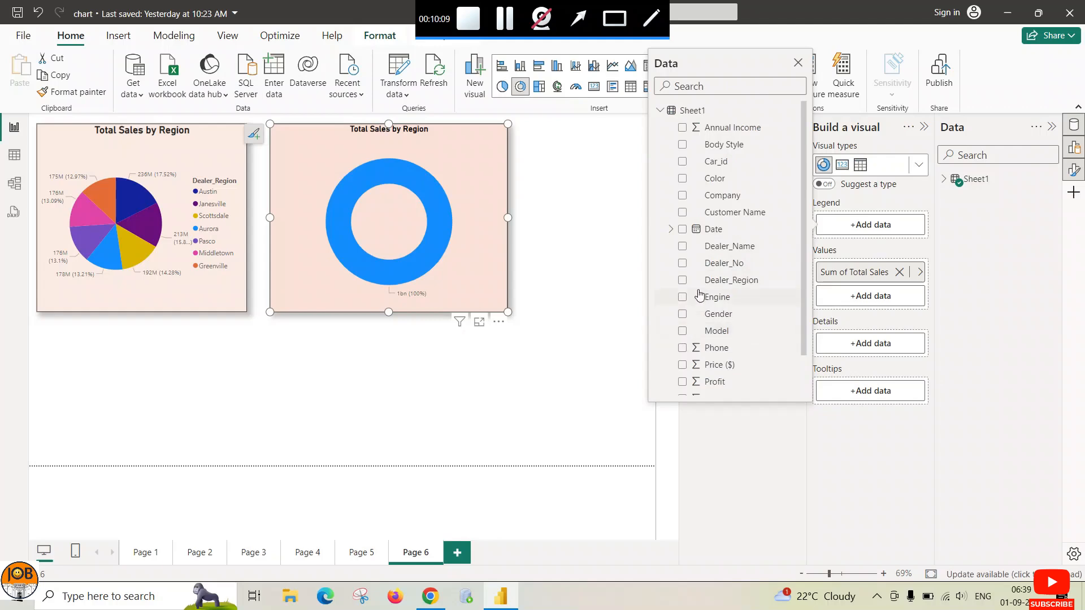
left_click(683, 331)
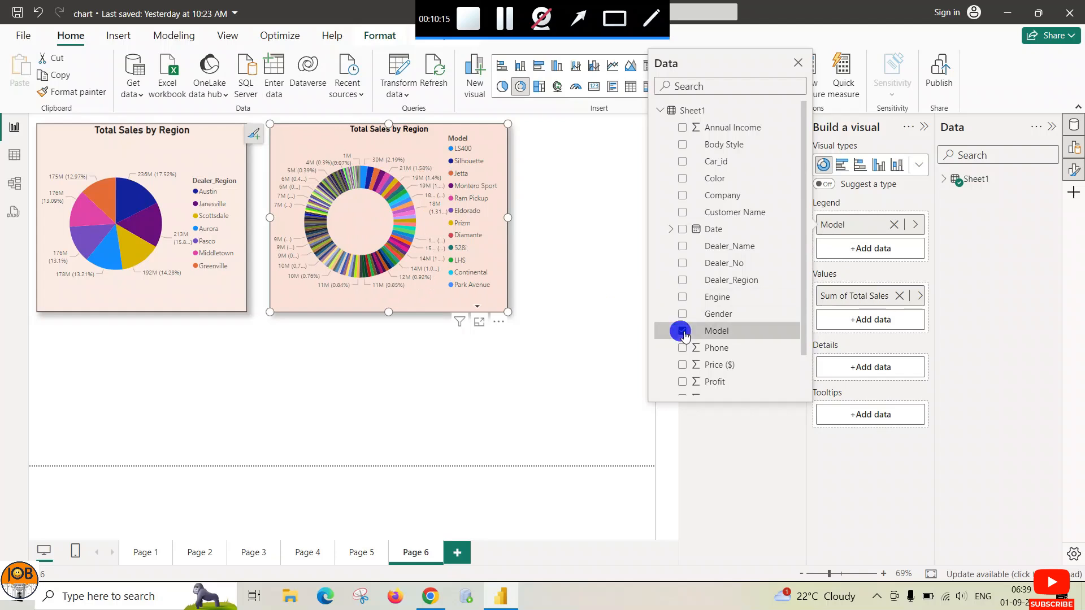
left_click(683, 331)
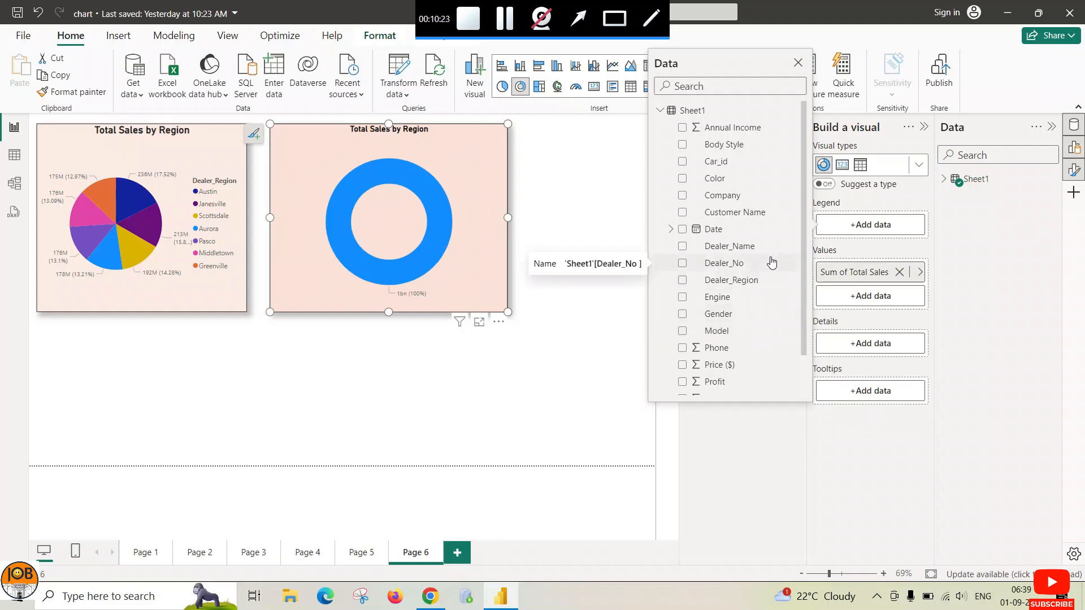
scroll(770, 263, "down", 2)
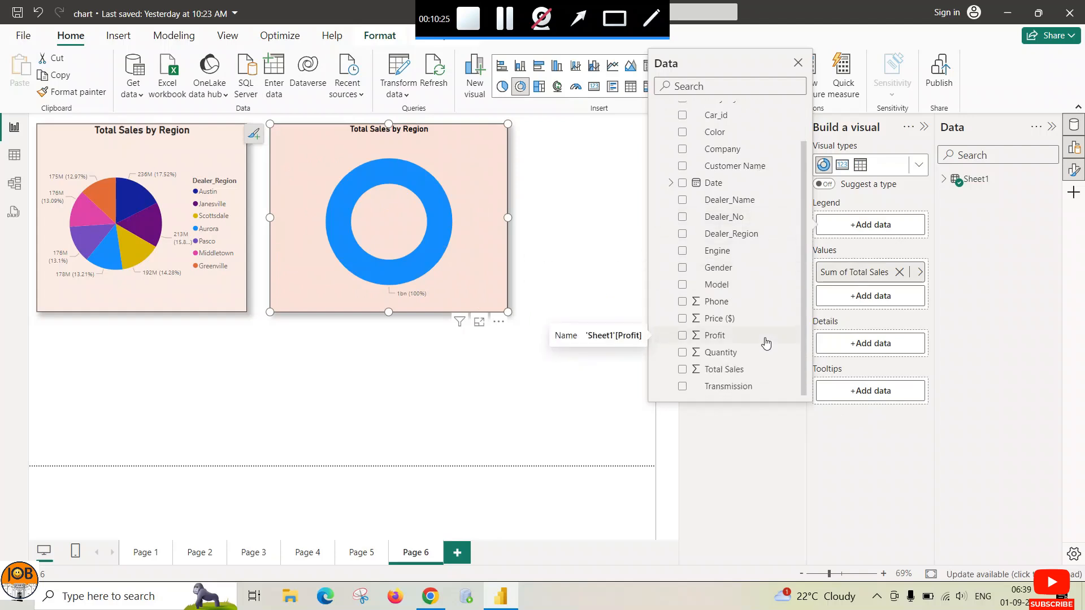
scroll(766, 341, "up", 2)
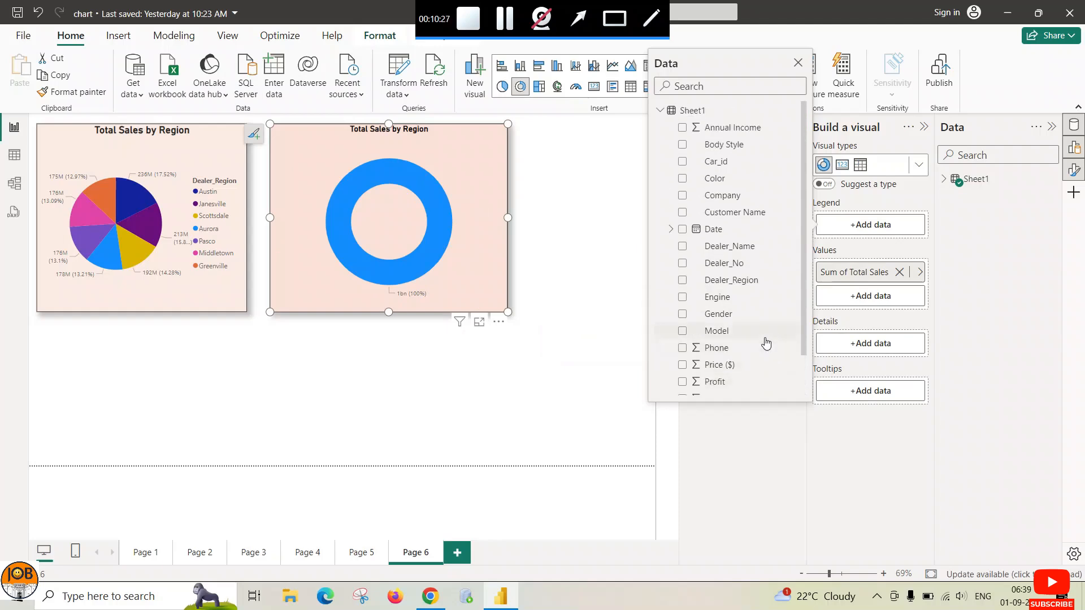
Try Color as the donut chart's legend field, and replace it with Body Style.
left_click(683, 178)
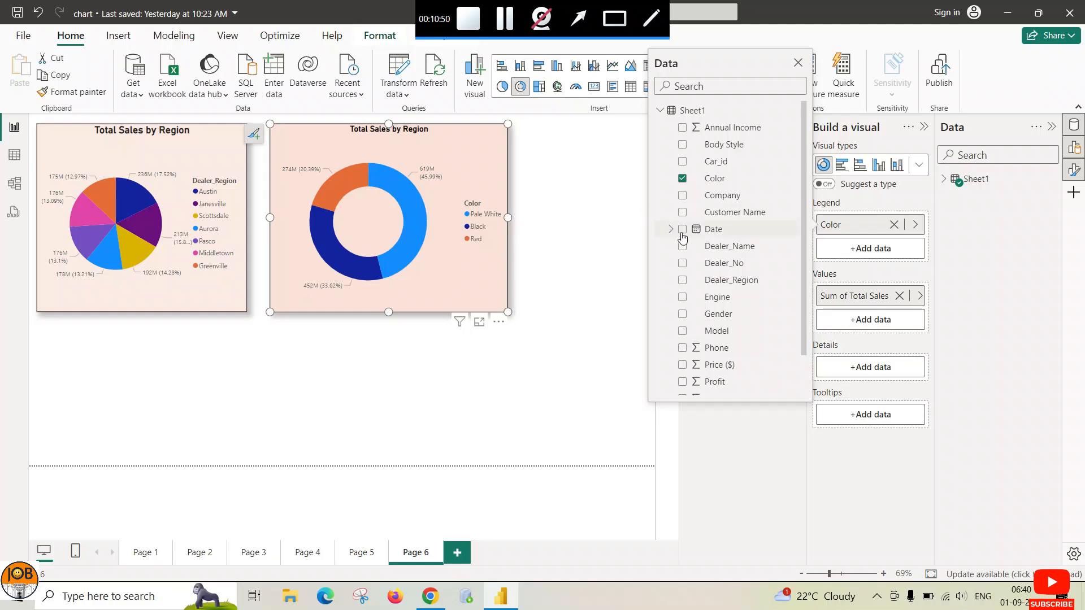
left_click(682, 179)
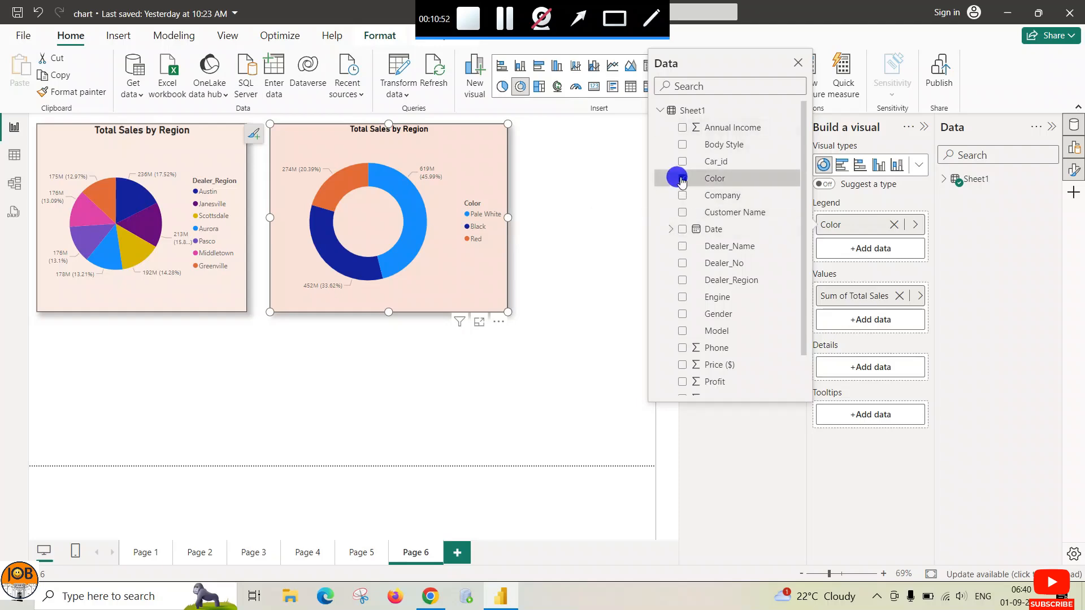
left_click(682, 146)
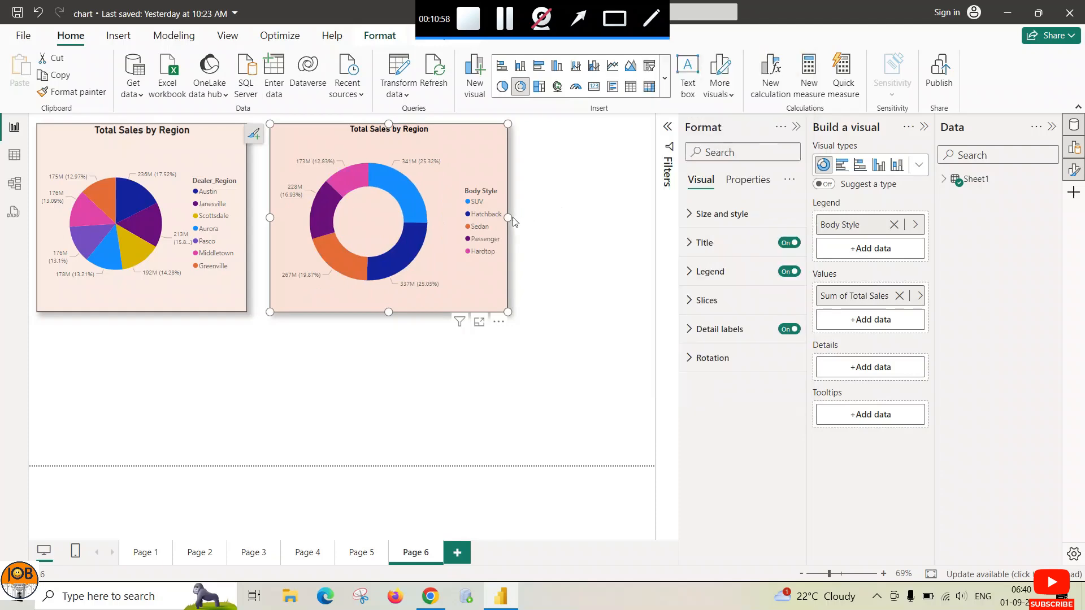
Widen the donut chart slightly, keep its height level with the pie chart's, and view the Hatchback slice's tooltip.
left_click_drag(507, 217, 576, 217)
left_click_drag(423, 313, 423, 337)
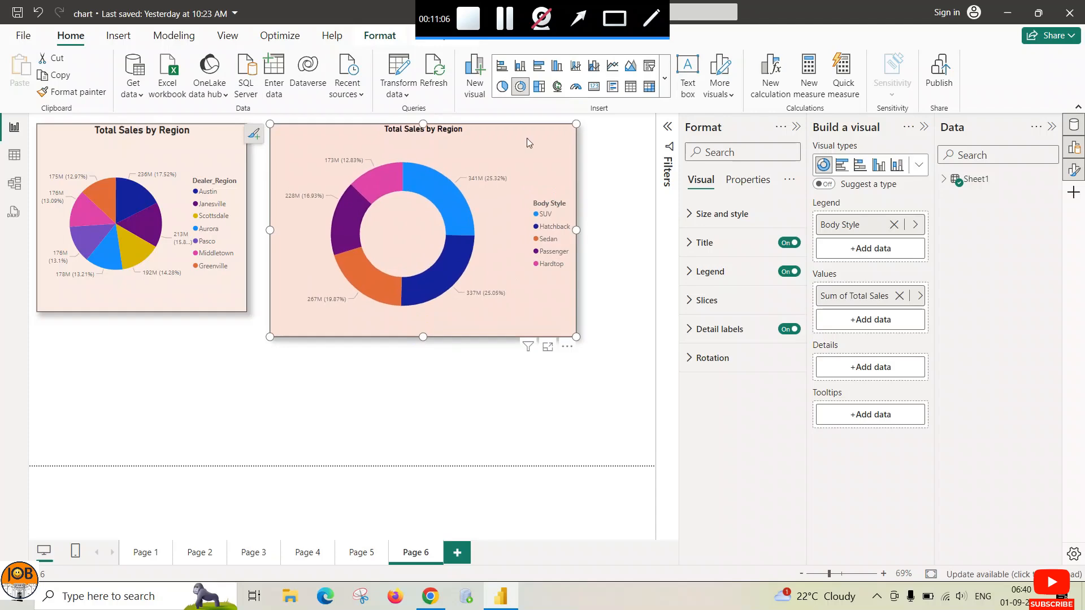
left_click_drag(545, 150, 467, 178)
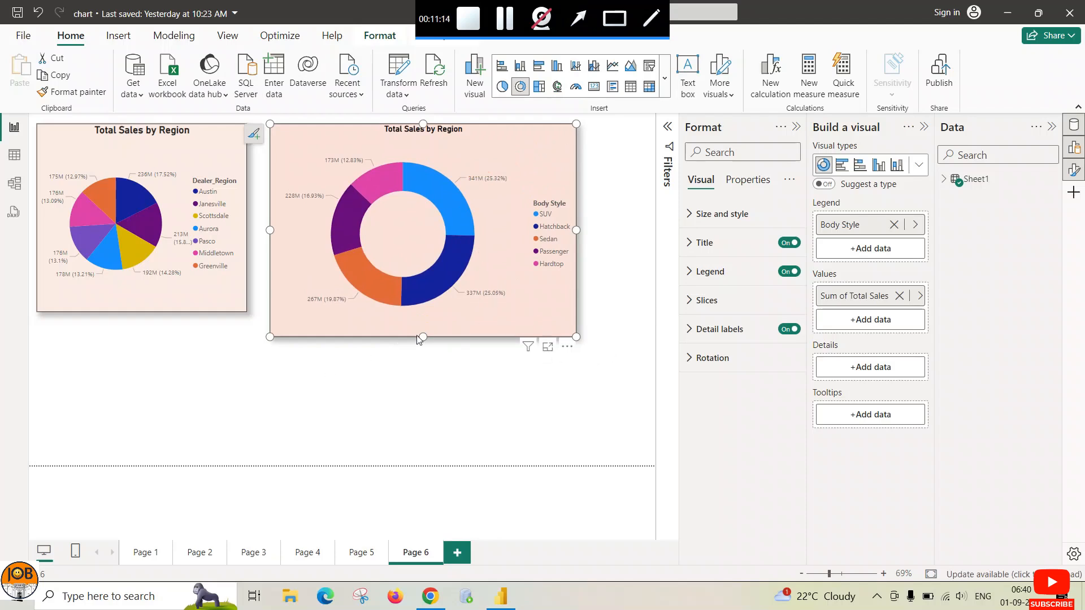
left_click_drag(423, 337, 423, 312)
left_click_drag(575, 217, 540, 217)
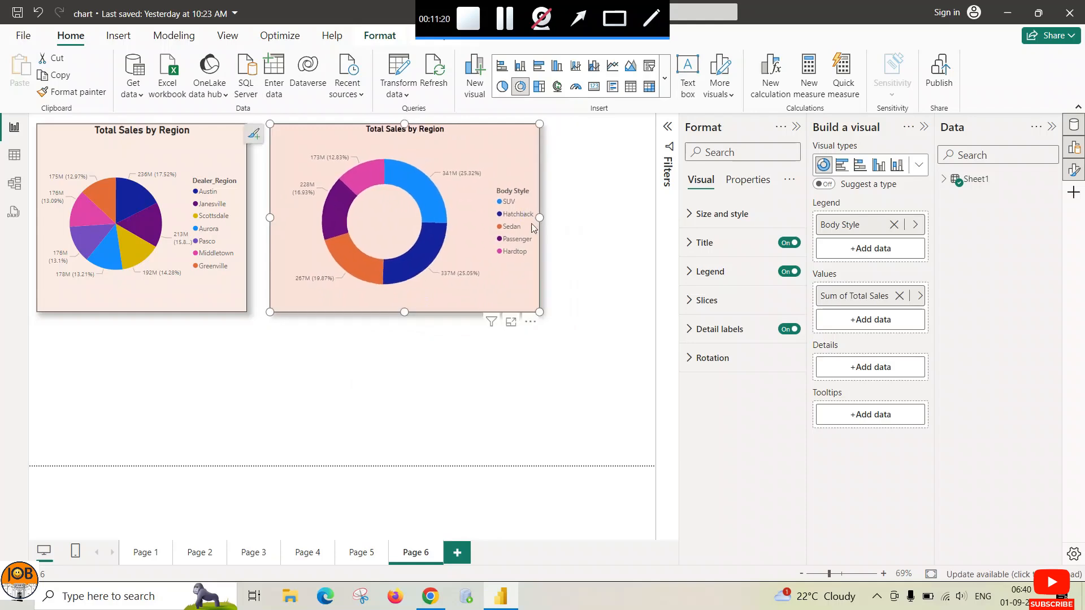
mouse_move(407, 282)
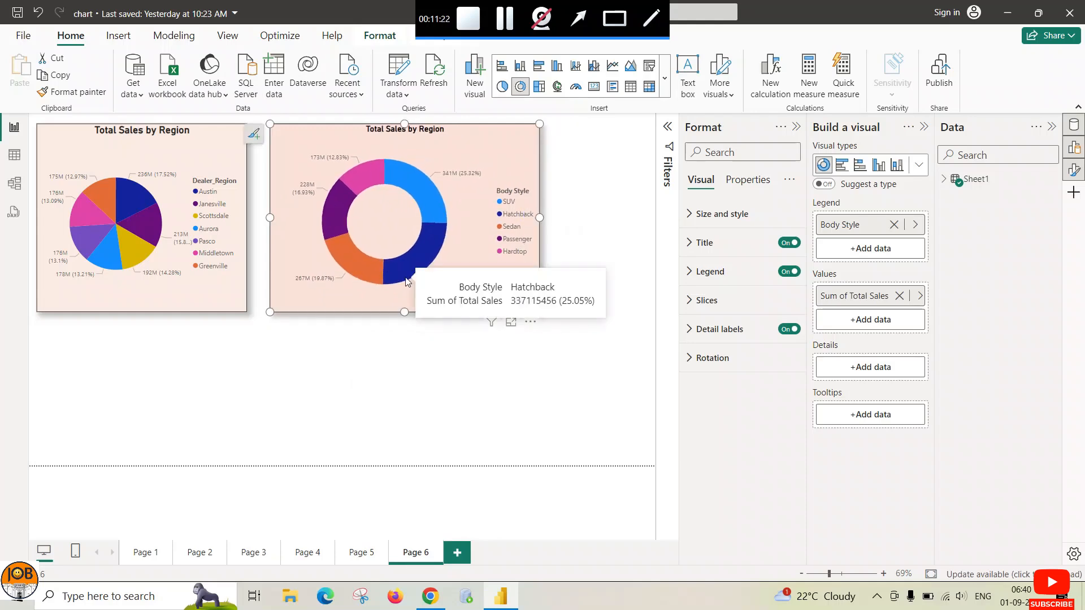